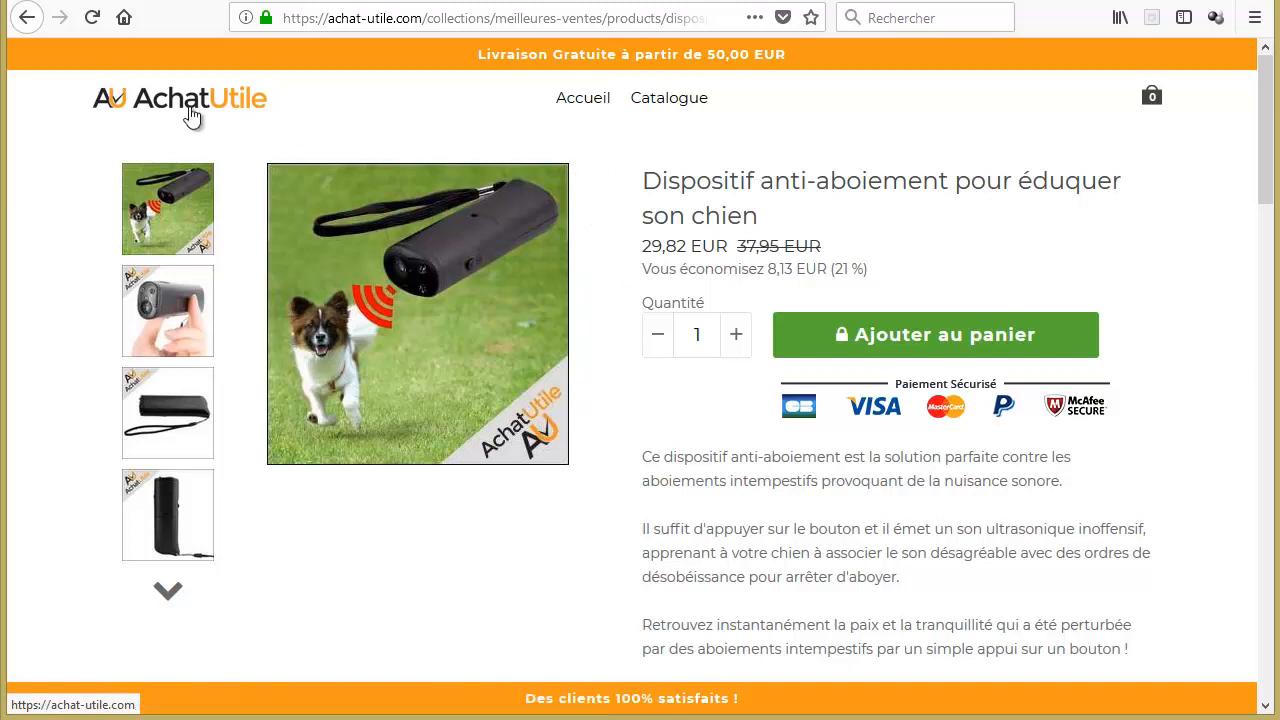
Step: Open the store product page for the skull-shaped 3D ice cubes (Glaçons 3D En Forme de Tête De Mort)
left_click(27, 26)
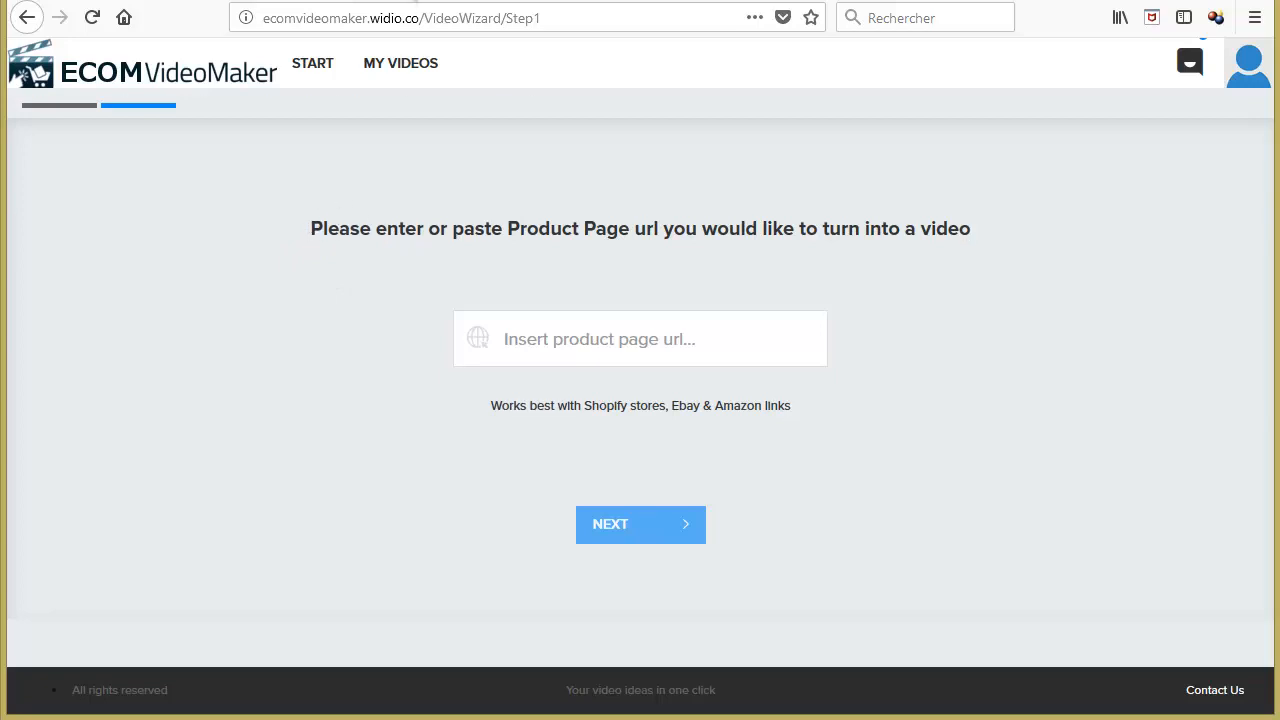
left_click(415, 0)
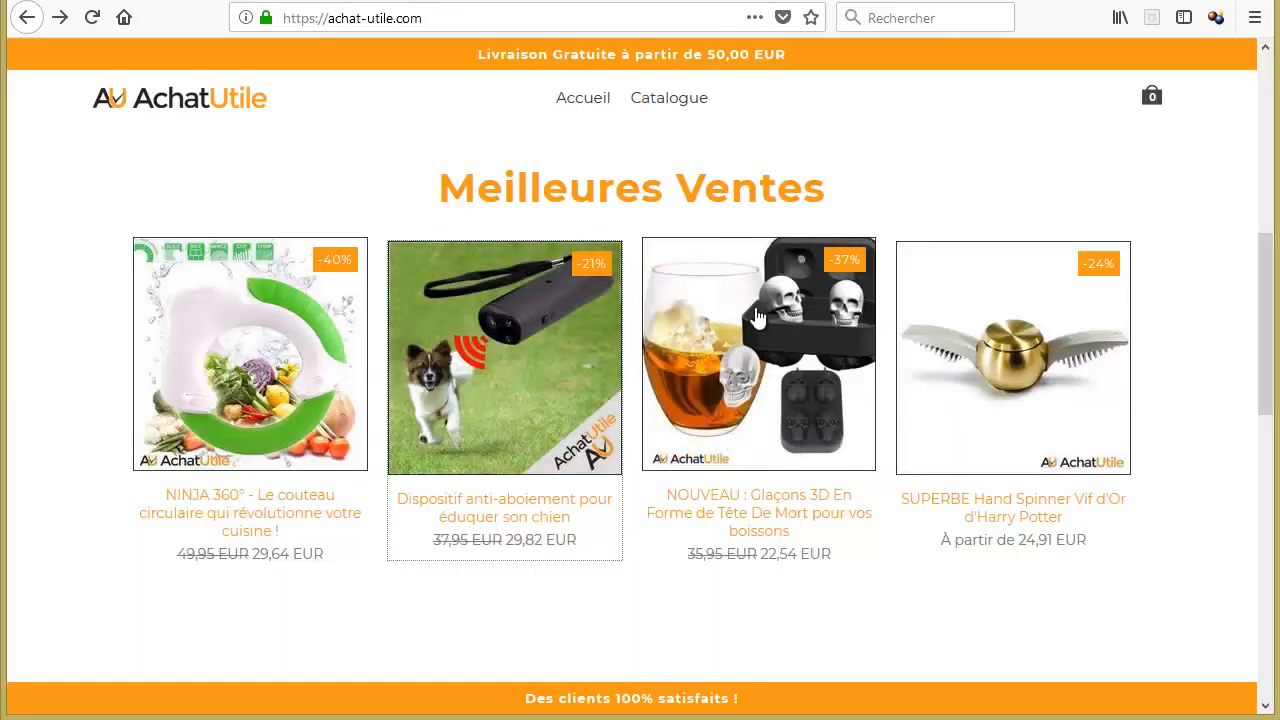
left_click(762, 400)
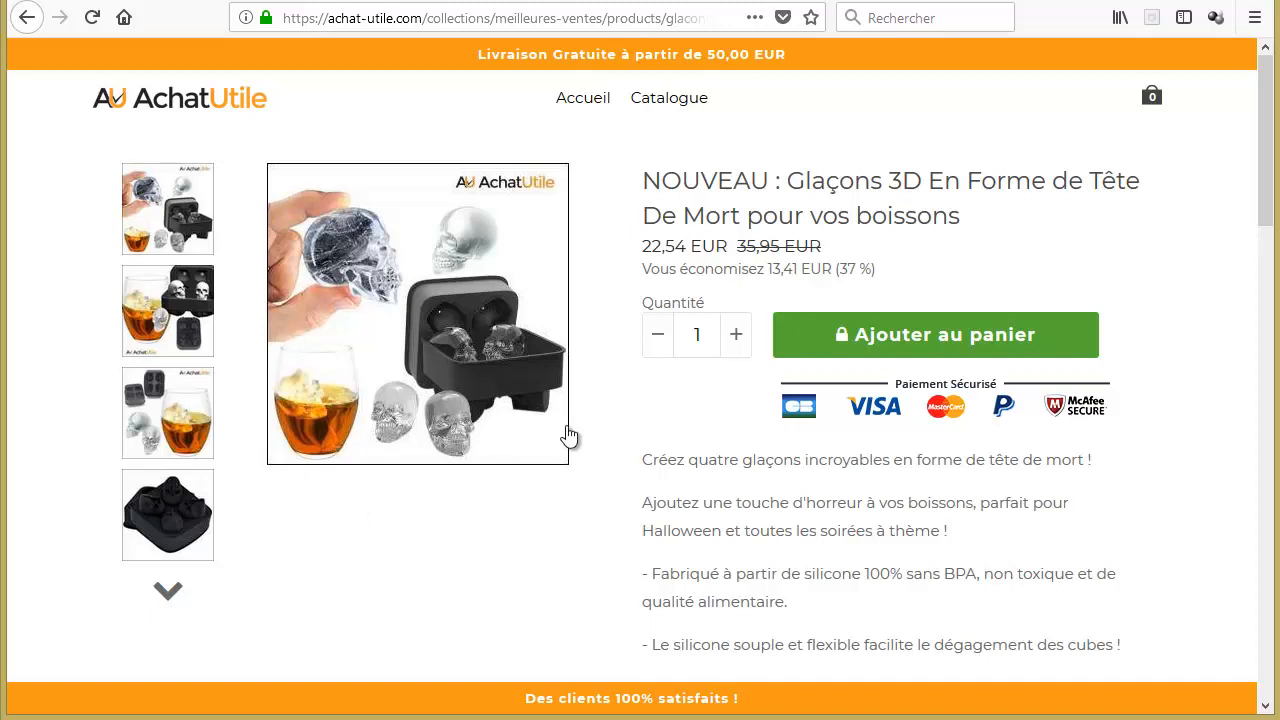
Step: Copy the skull ice cube product page's URL into the video wizard as the source and continue to template selection
left_click(435, 18)
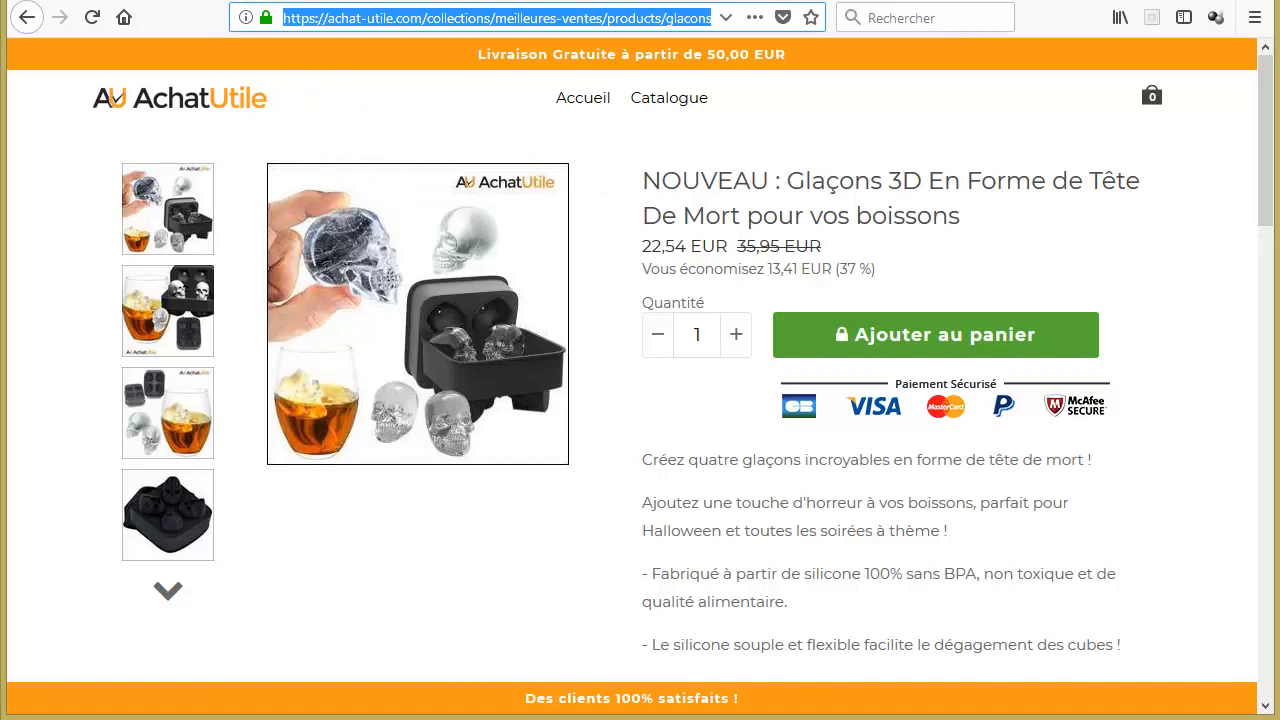
left_click(194, 1)
left_click(570, 344)
key("ctrl+v")
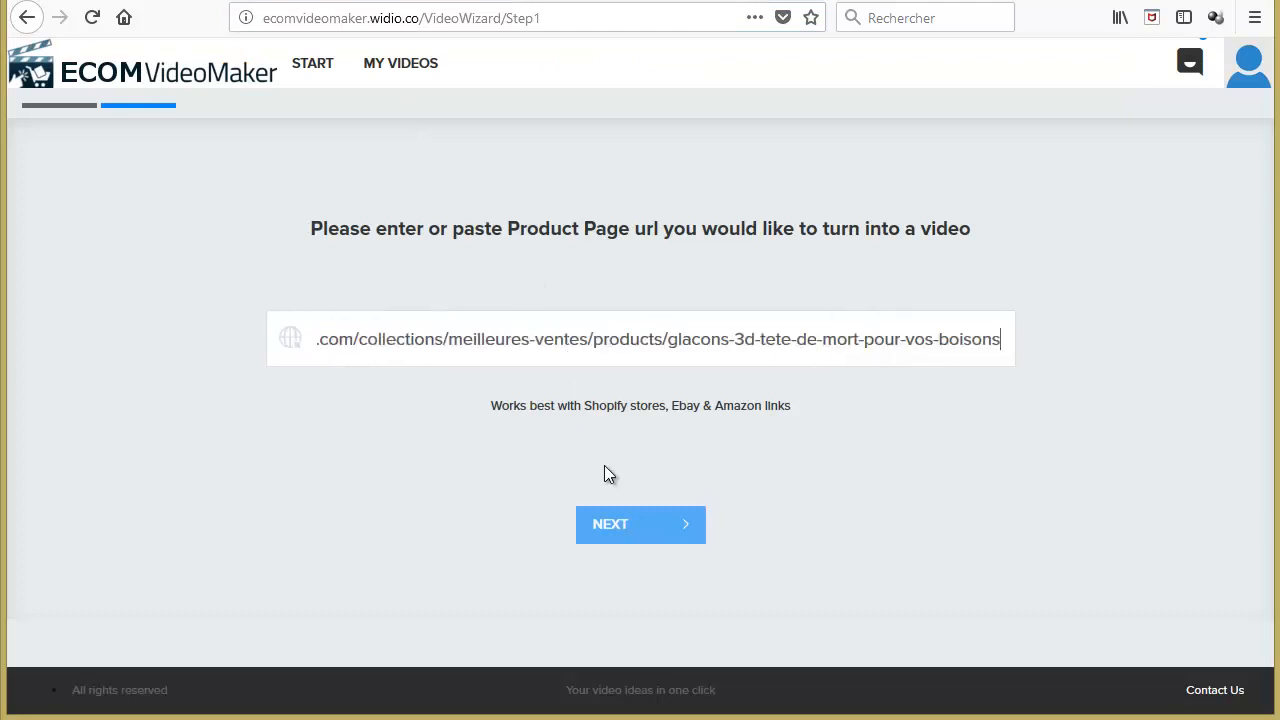
left_click(645, 530)
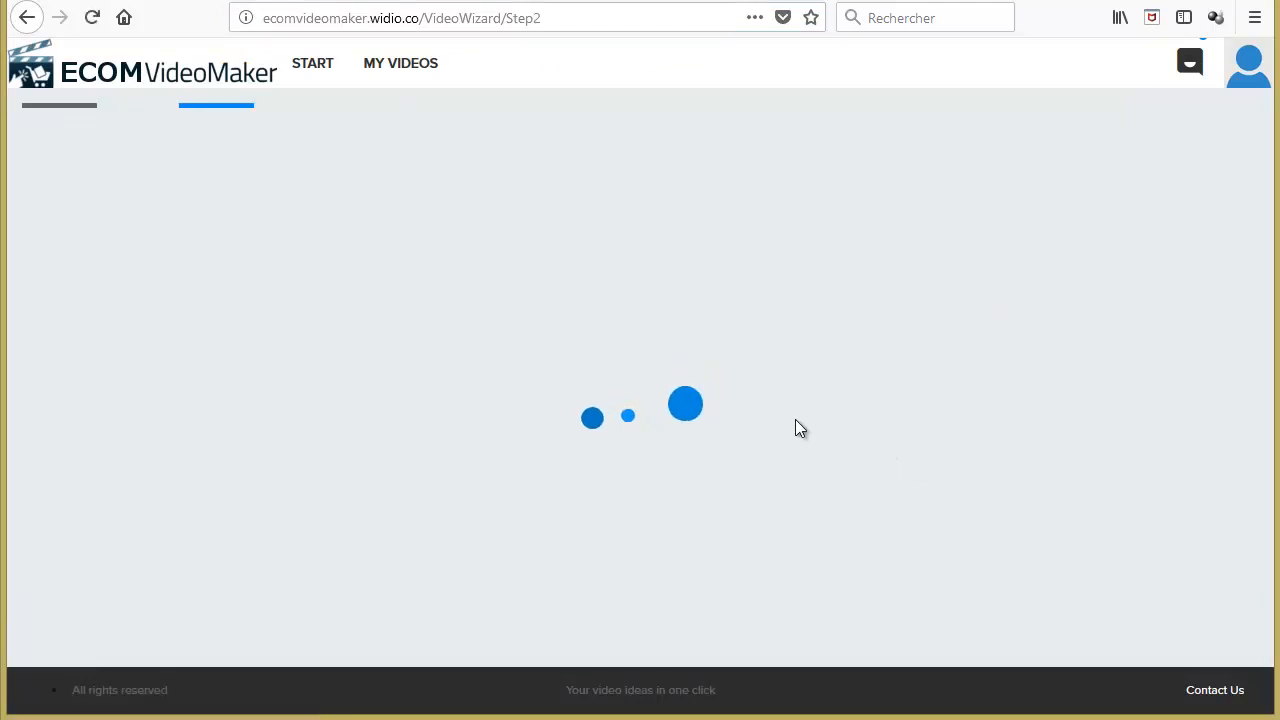
Step: Select the Amazing Camera Promo template from page 3 of the Ecom templates
scroll(350, 221, "down", 10)
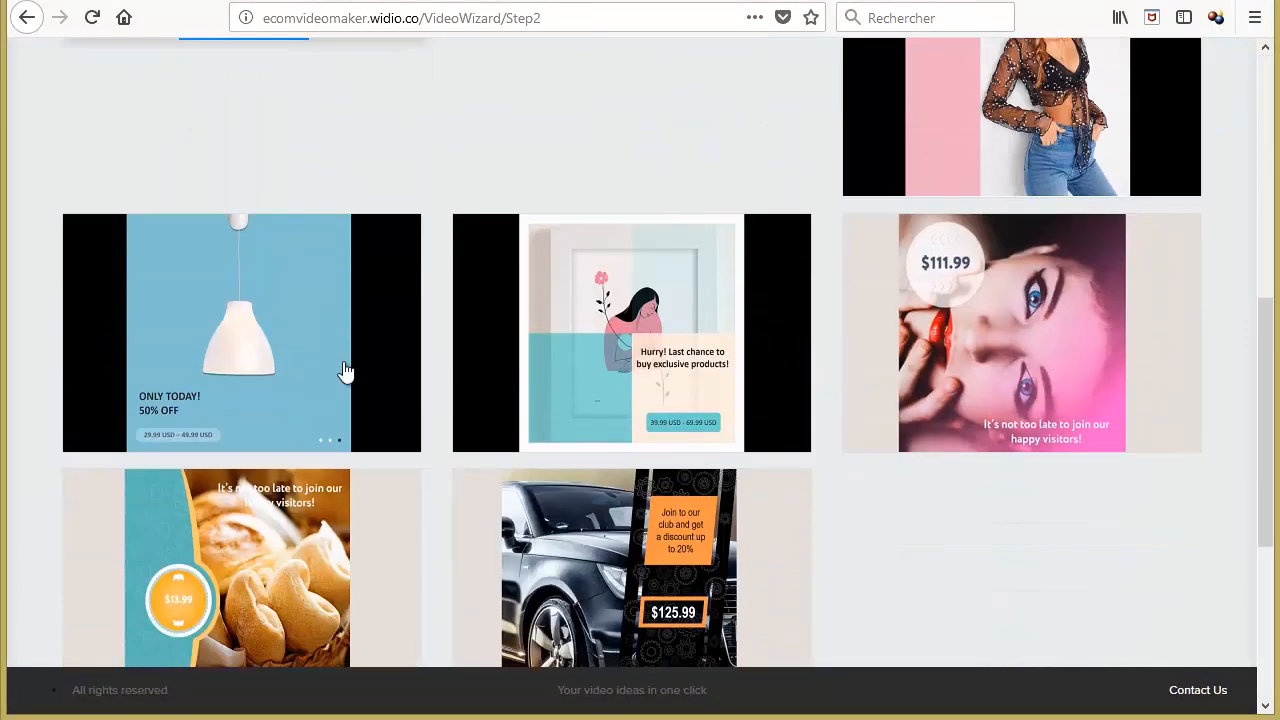
left_click(127, 503)
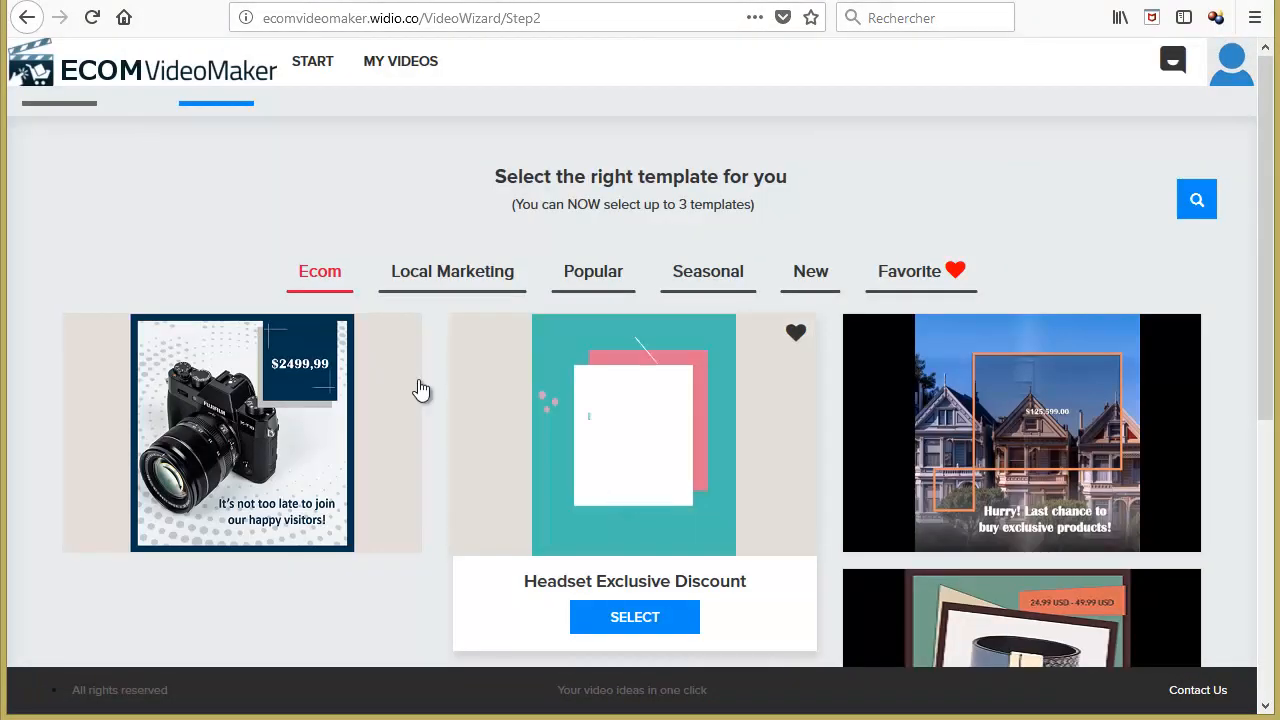
scroll(397, 243, "down", 5)
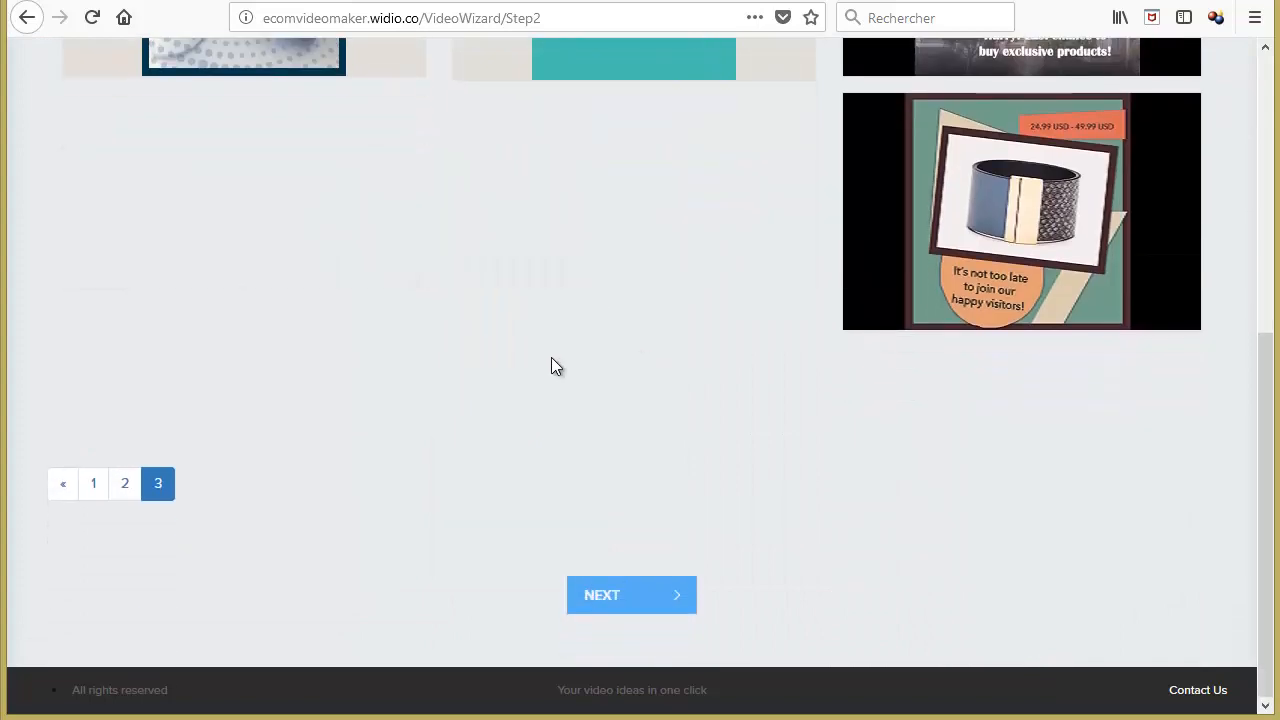
scroll(551, 366, "up", 3)
left_click(245, 447)
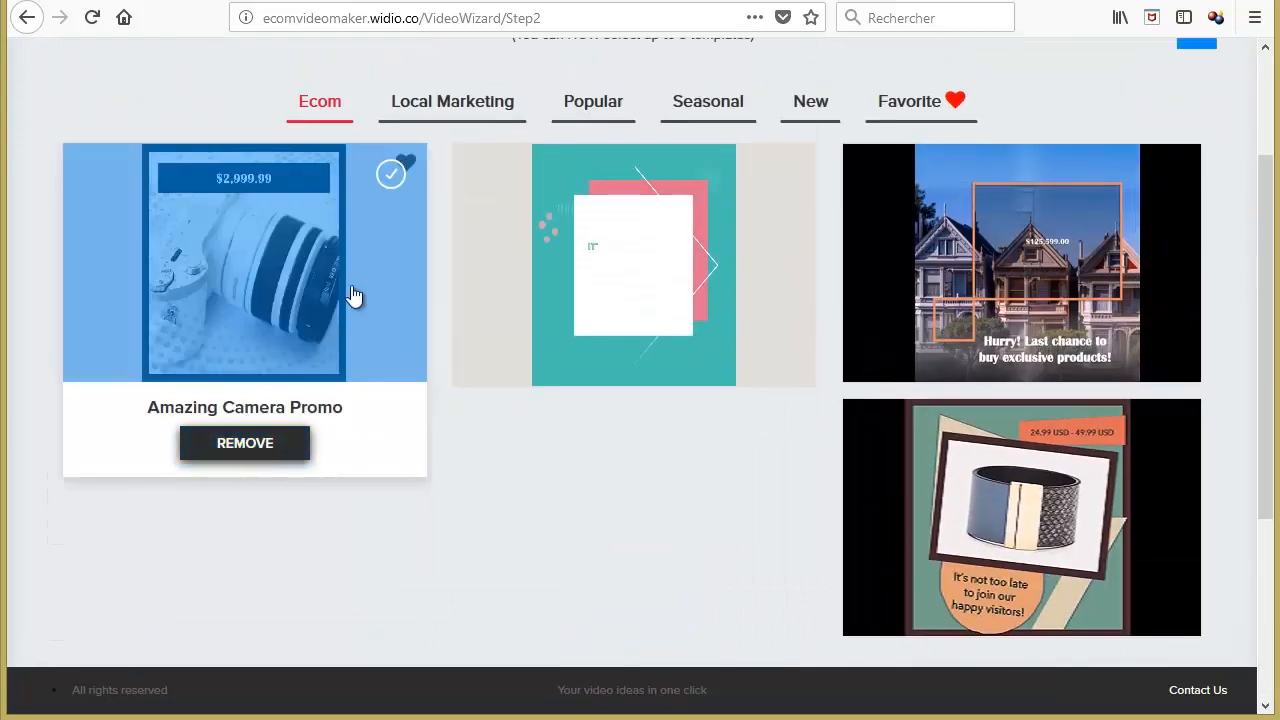
Step: Add the Sports Car Exclusive 20% Discount template and the blue hanging-chair template from the New category, and continue
left_click(814, 114)
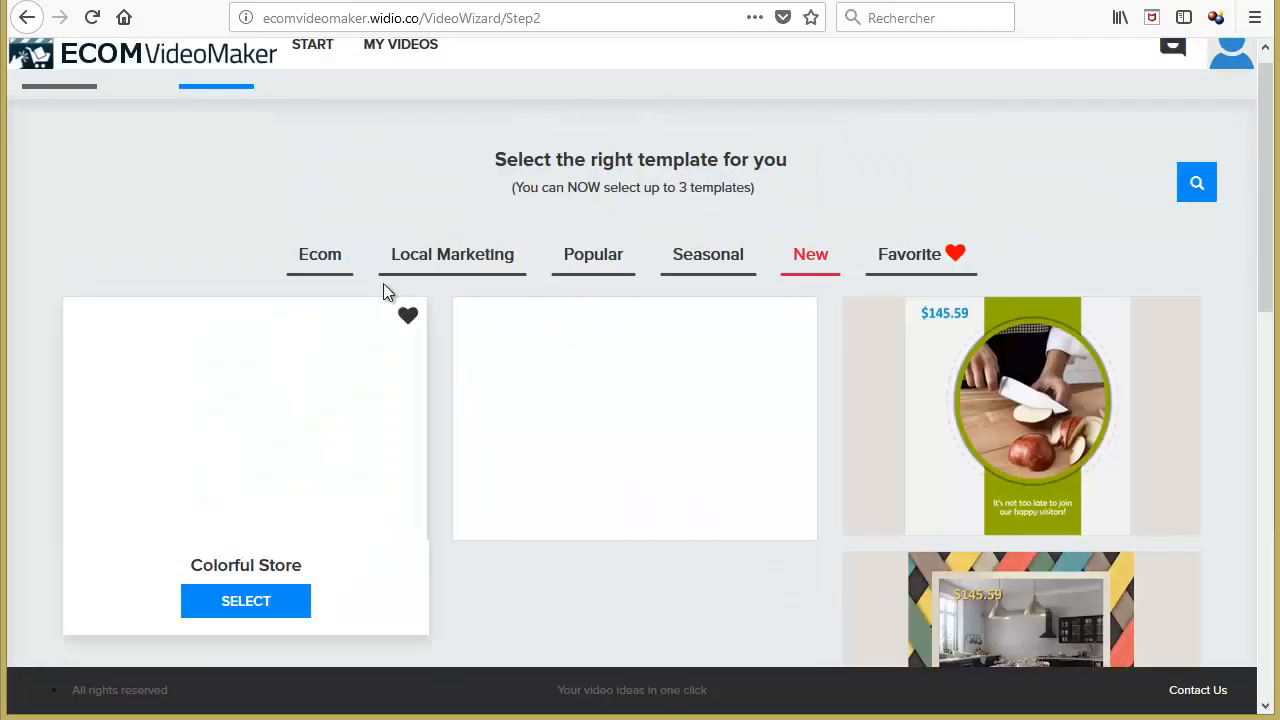
scroll(575, 290, "down", 5)
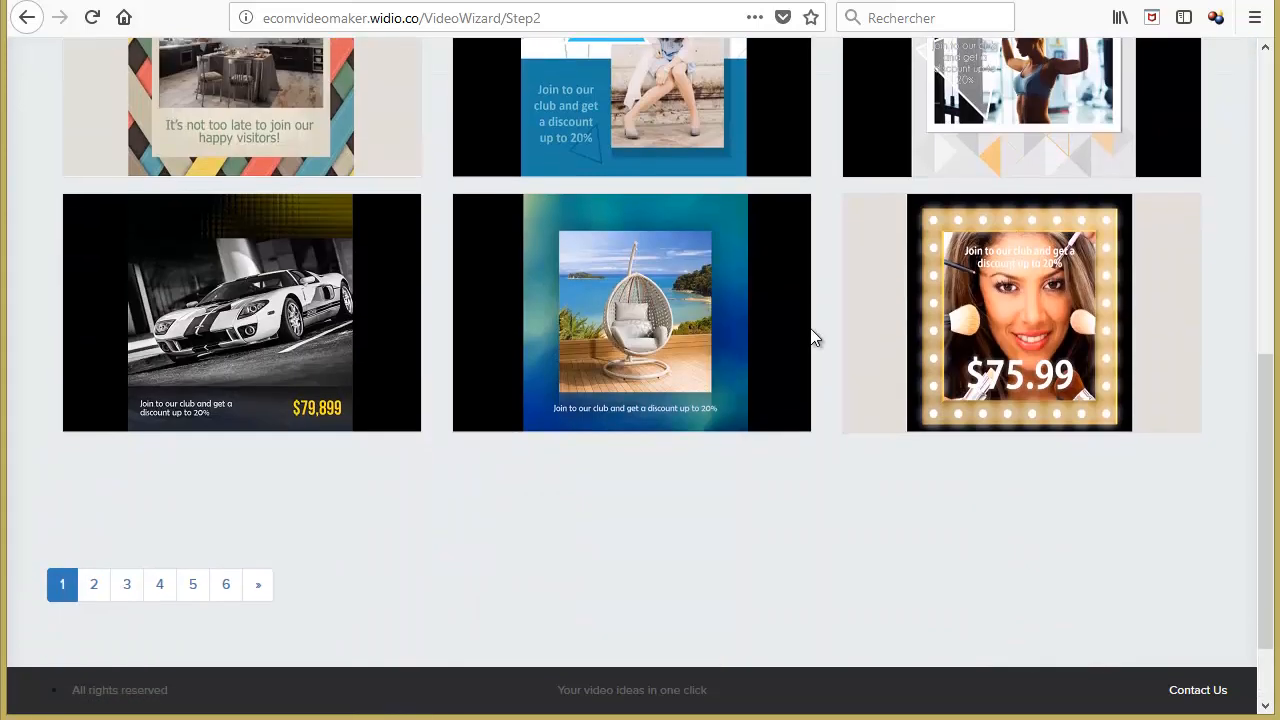
mouse_move(169, 246)
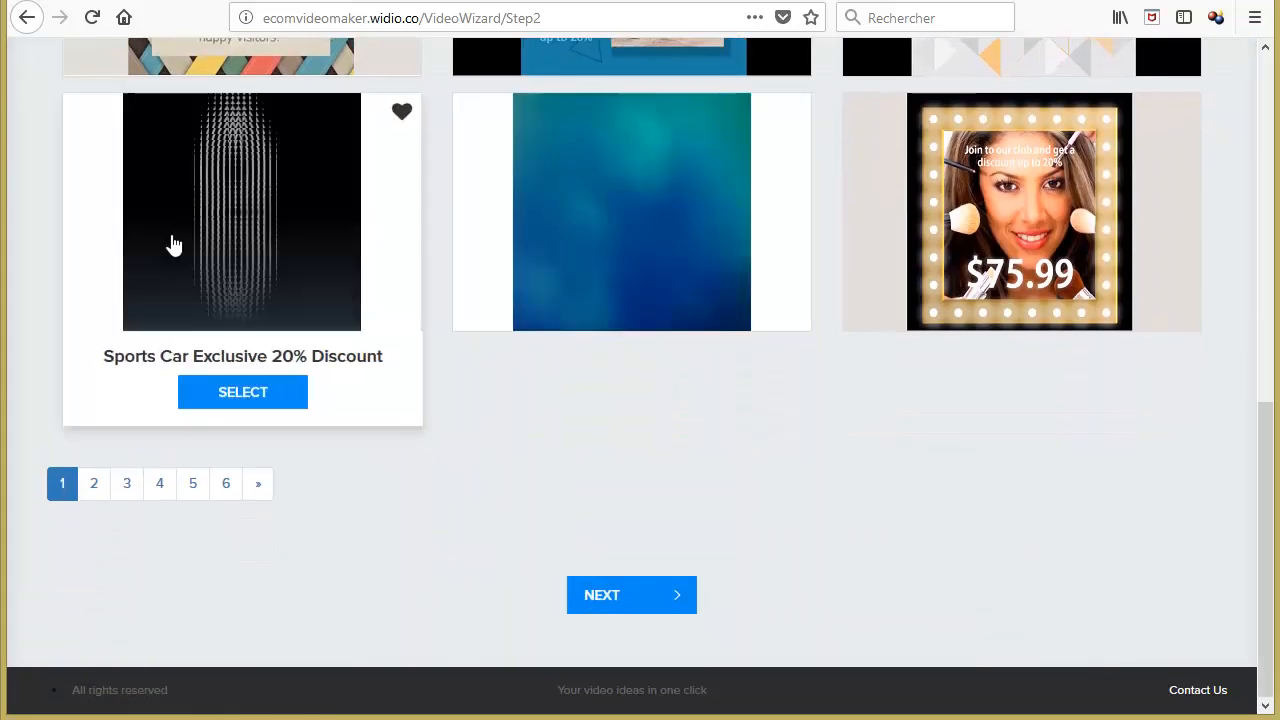
left_click(240, 392)
mouse_move(651, 294)
left_click(649, 391)
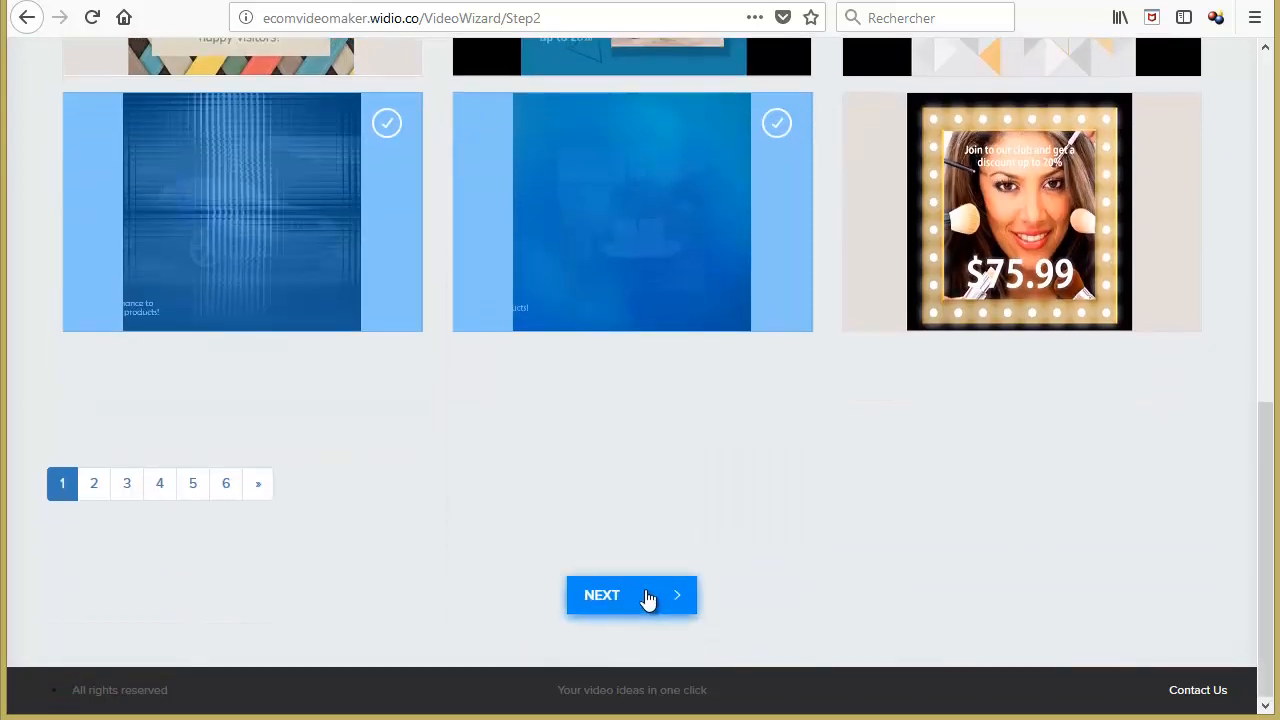
left_click(649, 600)
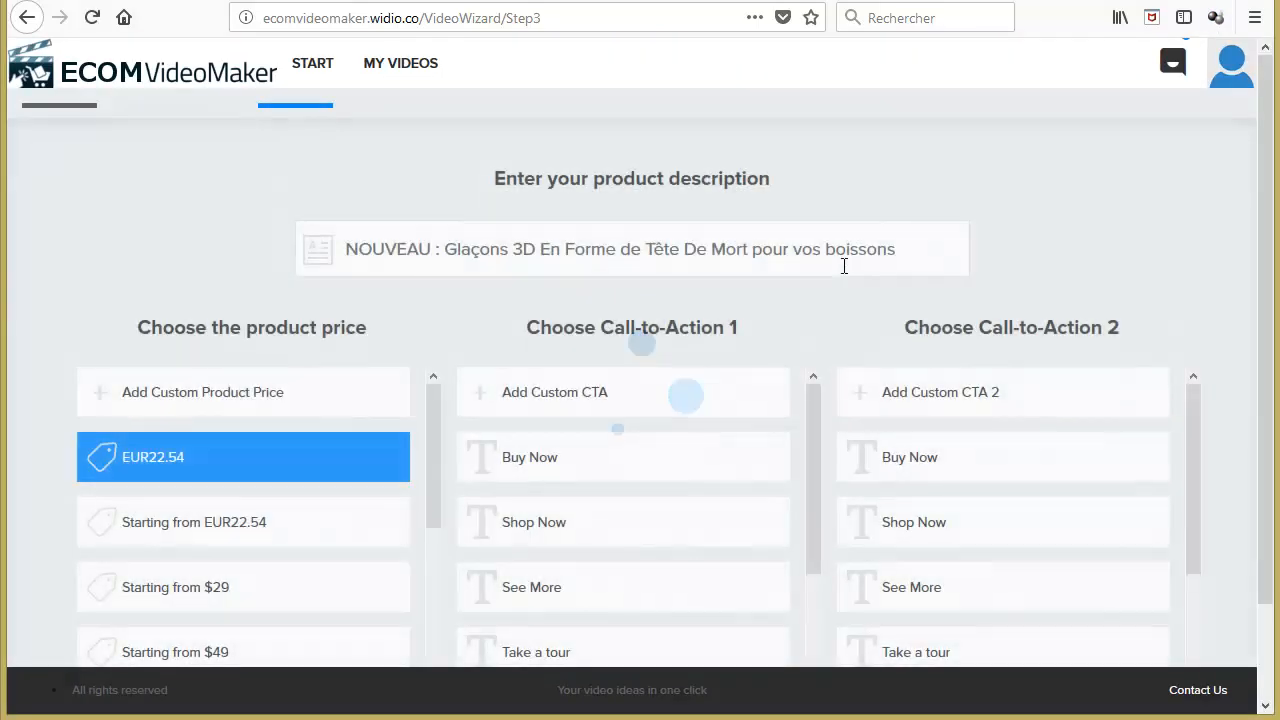
Step: Replace the product description with "Mettez du Fun dans vos boissons !"
left_click_drag(873, 250, 149, 258)
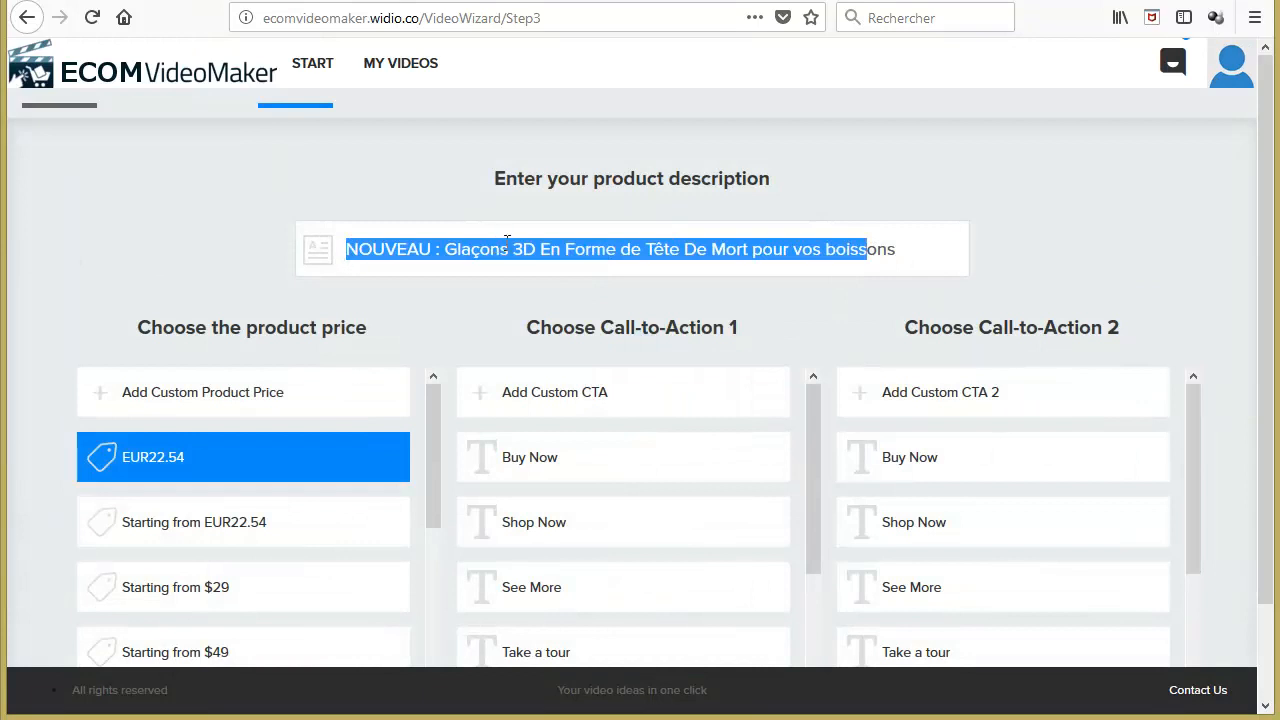
key("BackSpace")
left_click_drag(591, 243, 307, 246)
key("BackSpace")
type("Met")
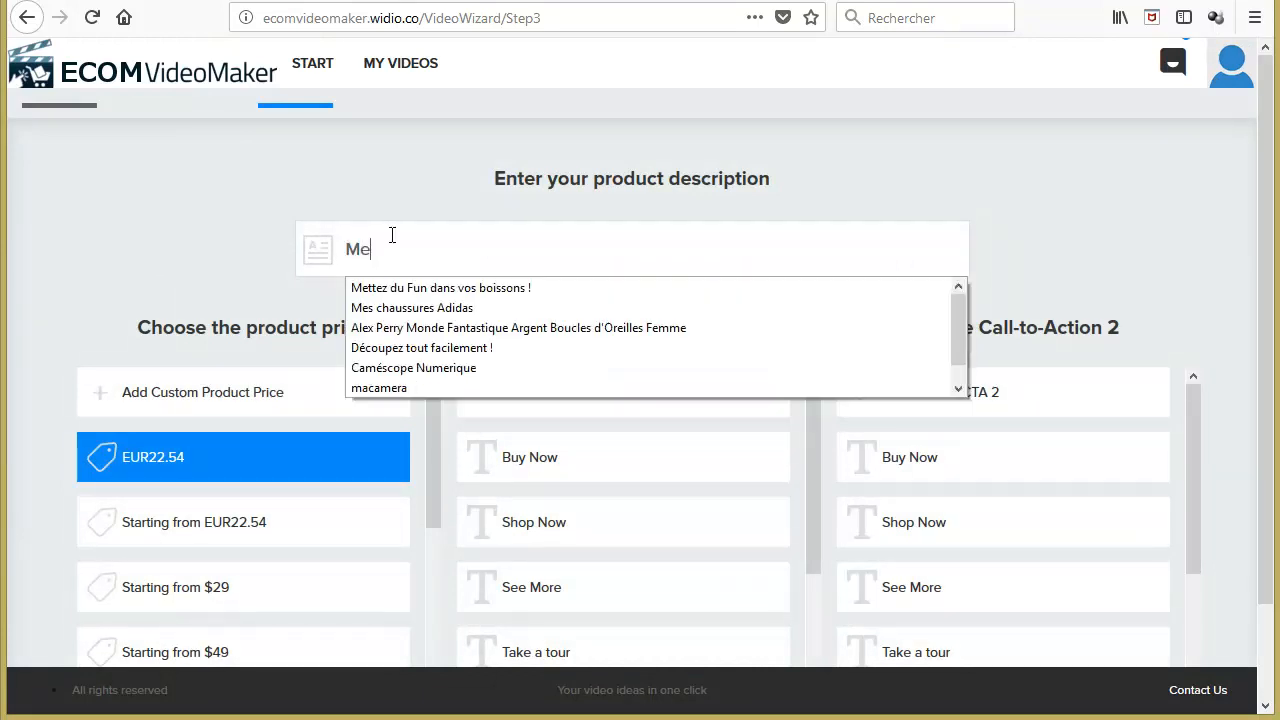
left_click(474, 288)
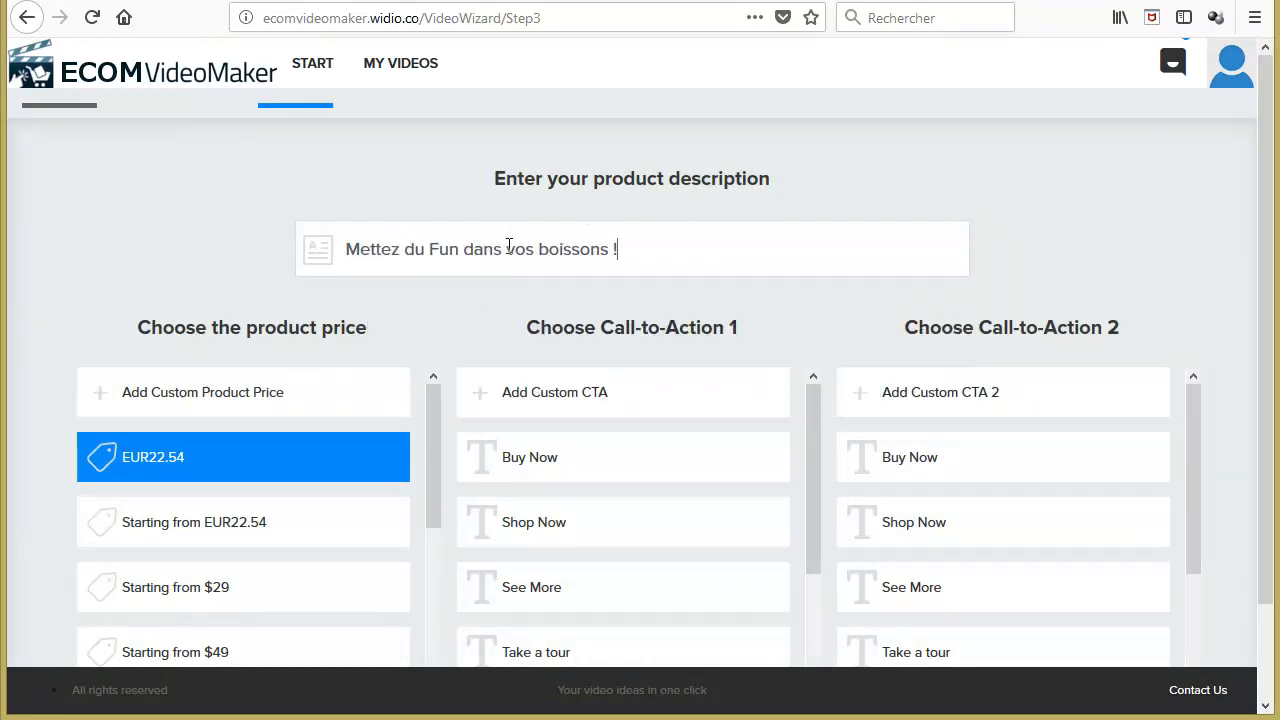
Step: Check the store's product page and enter "Nouveau !" as the custom text for Call-to-Action 1
scroll(391, 320, "down", 2)
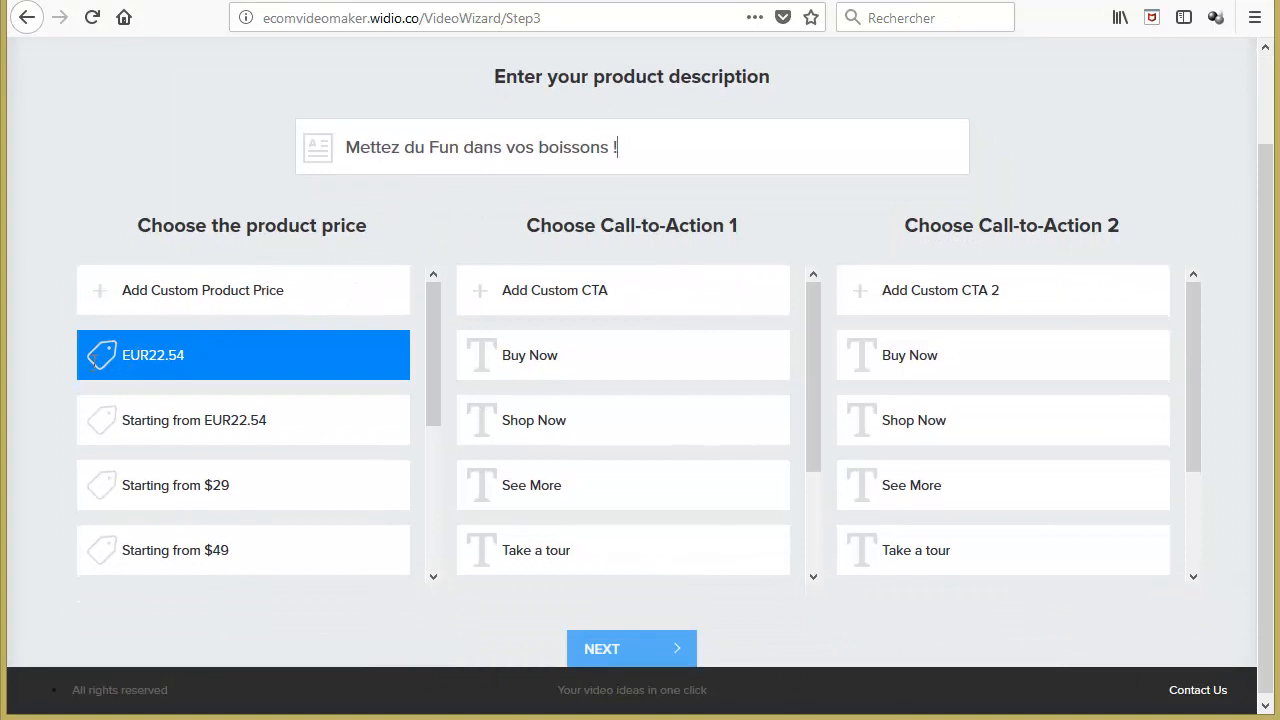
left_click(370, 0)
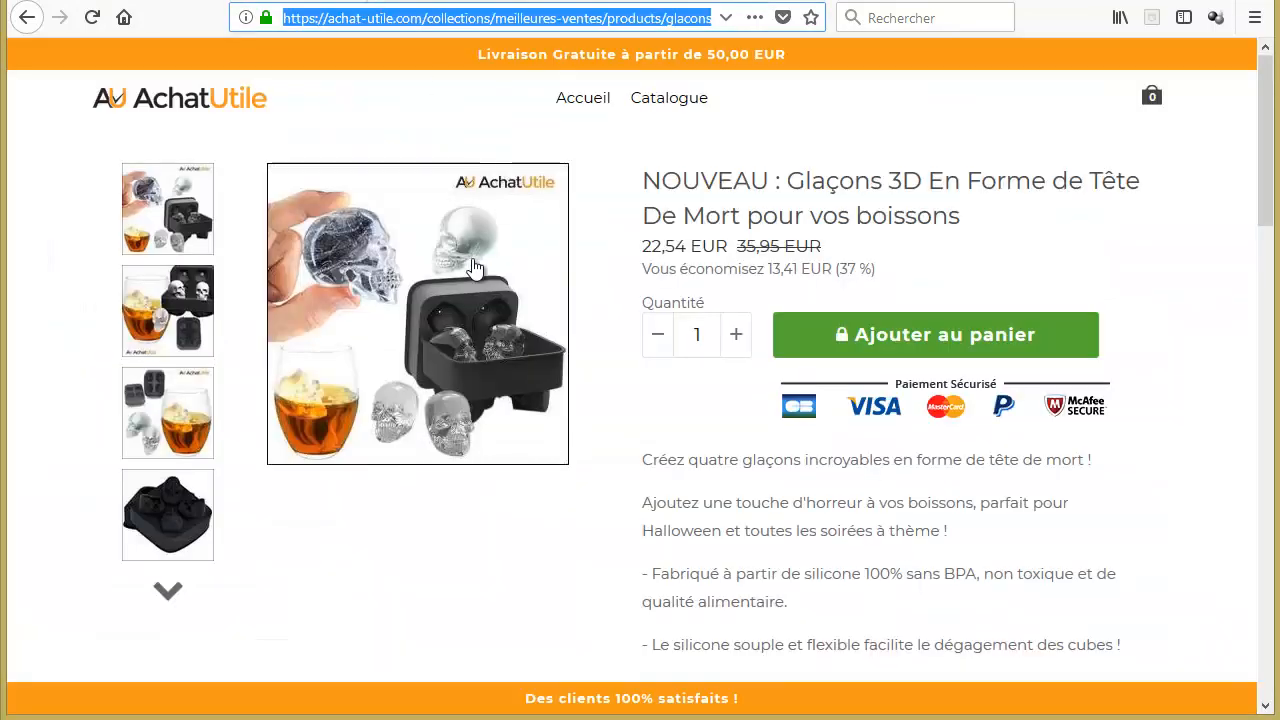
left_click(160, 0)
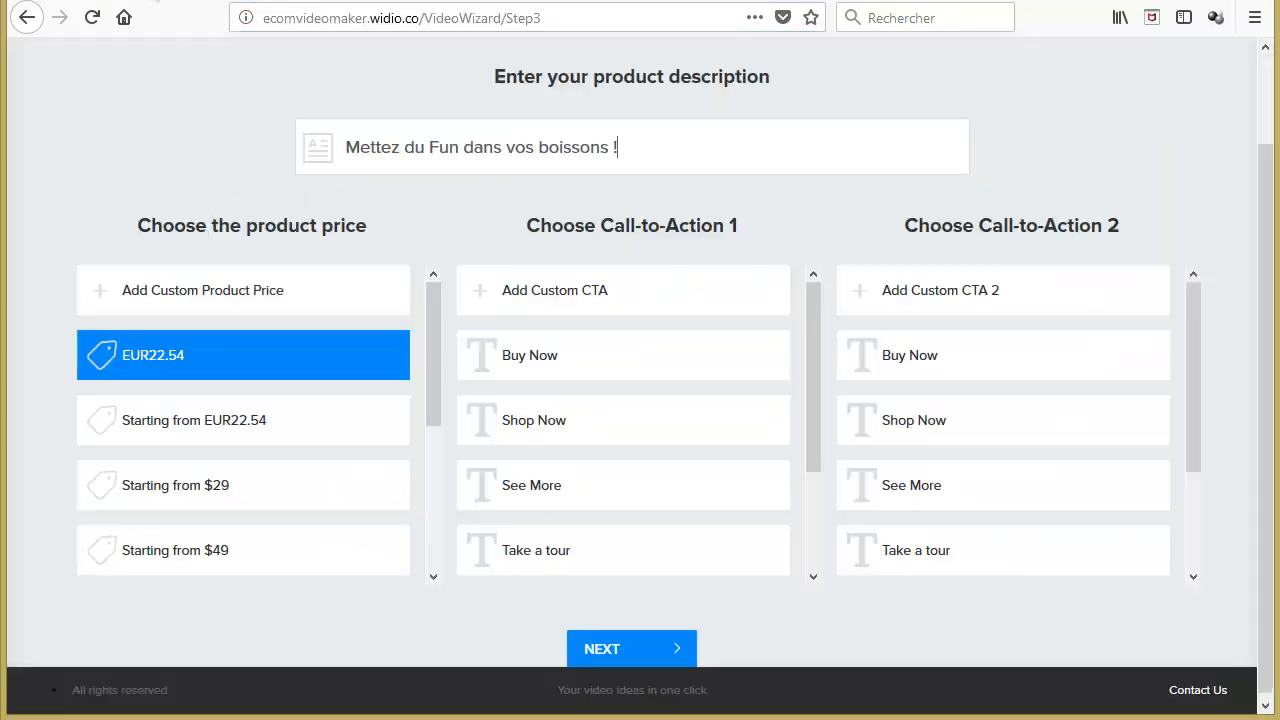
left_click(620, 298)
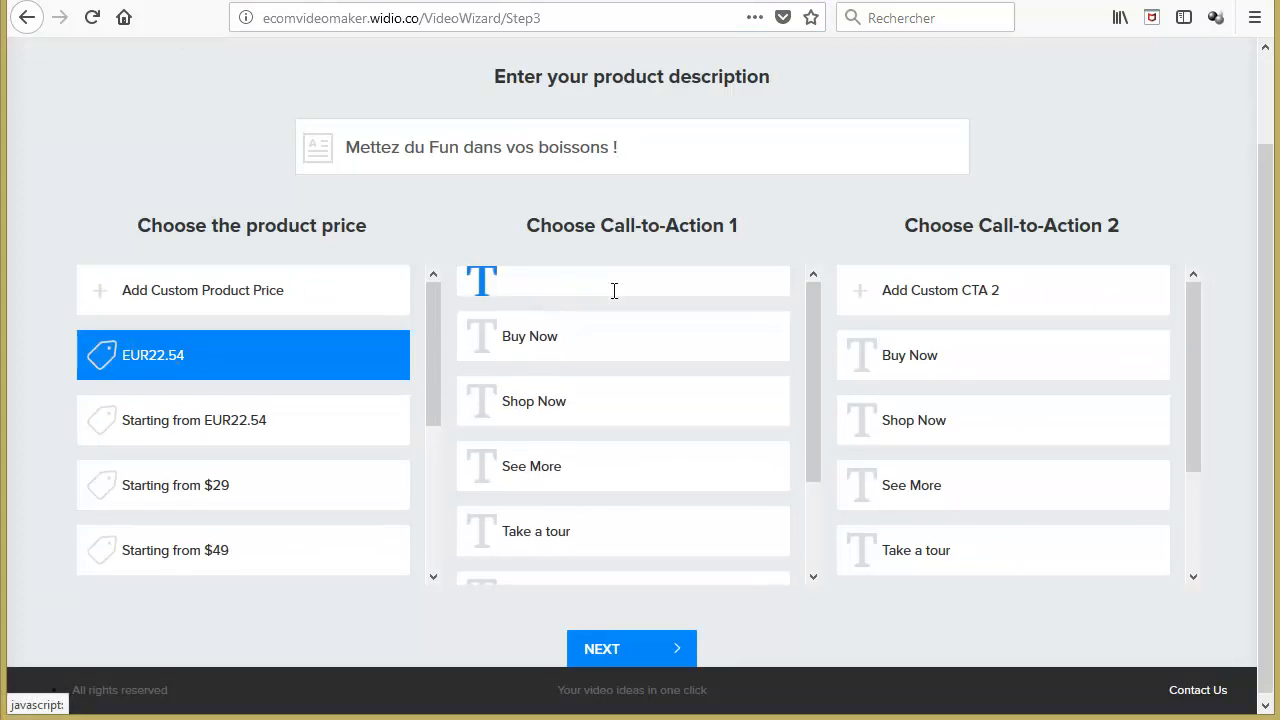
type("N")
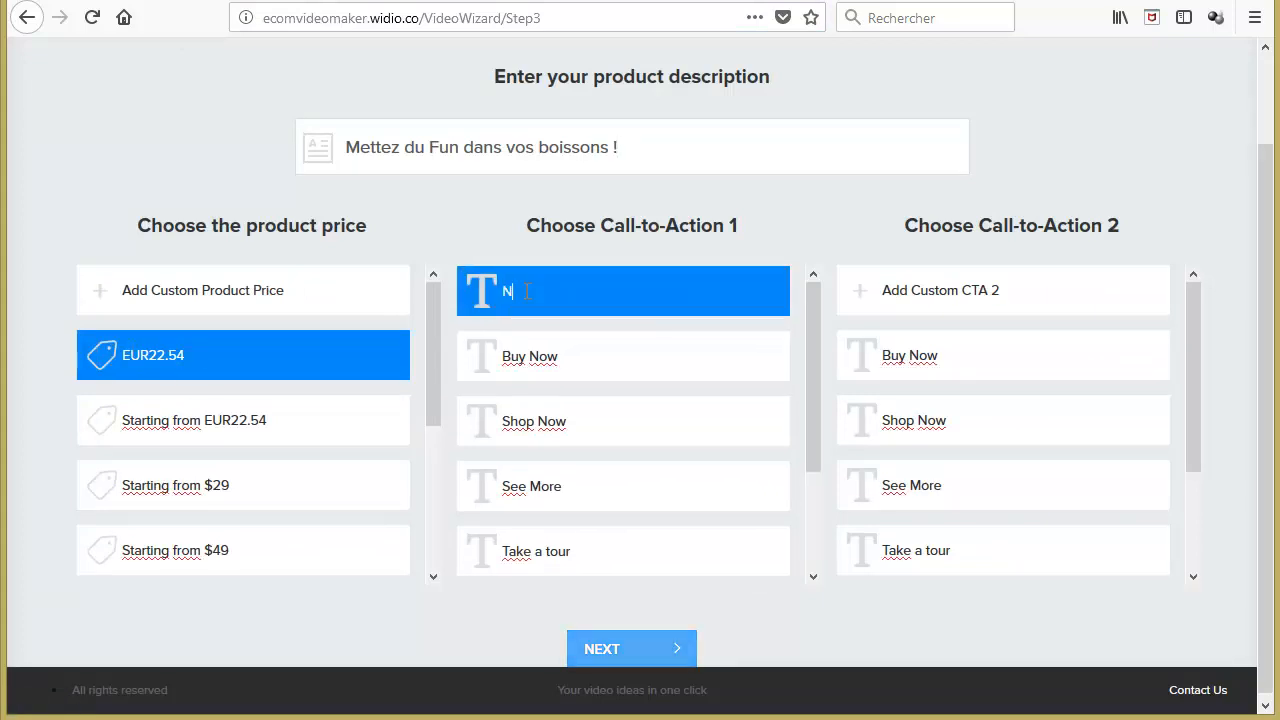
type("ouveau !")
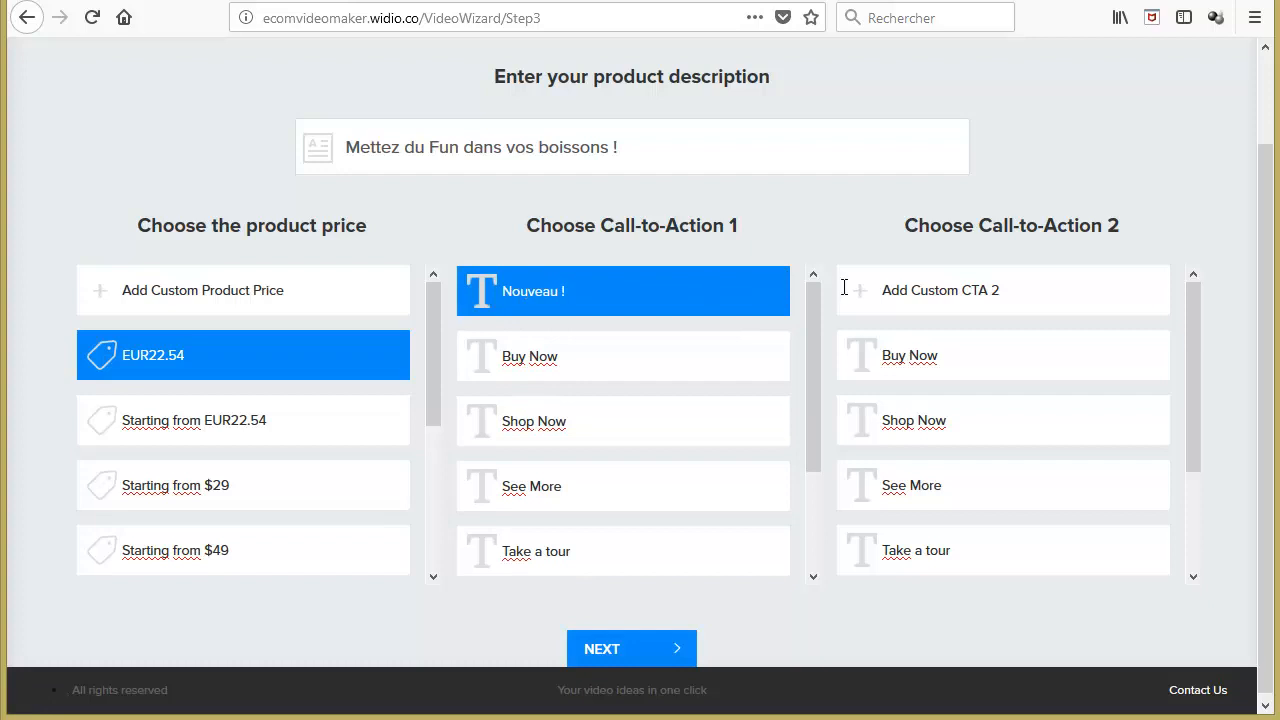
Step: Enter "Achetez IC" as the custom text for Call-to-Action 2 and continue to image selection
left_click(986, 290)
type("Achetez IC")
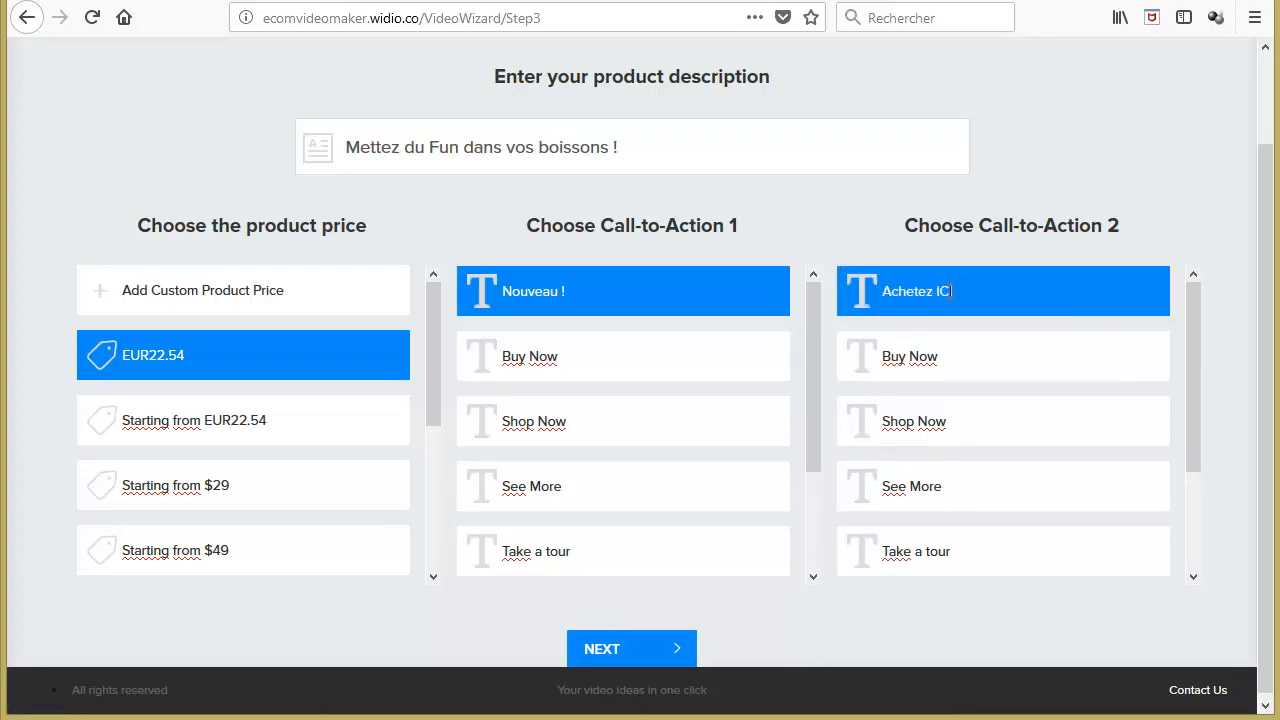
scroll(920, 351, "down", 3)
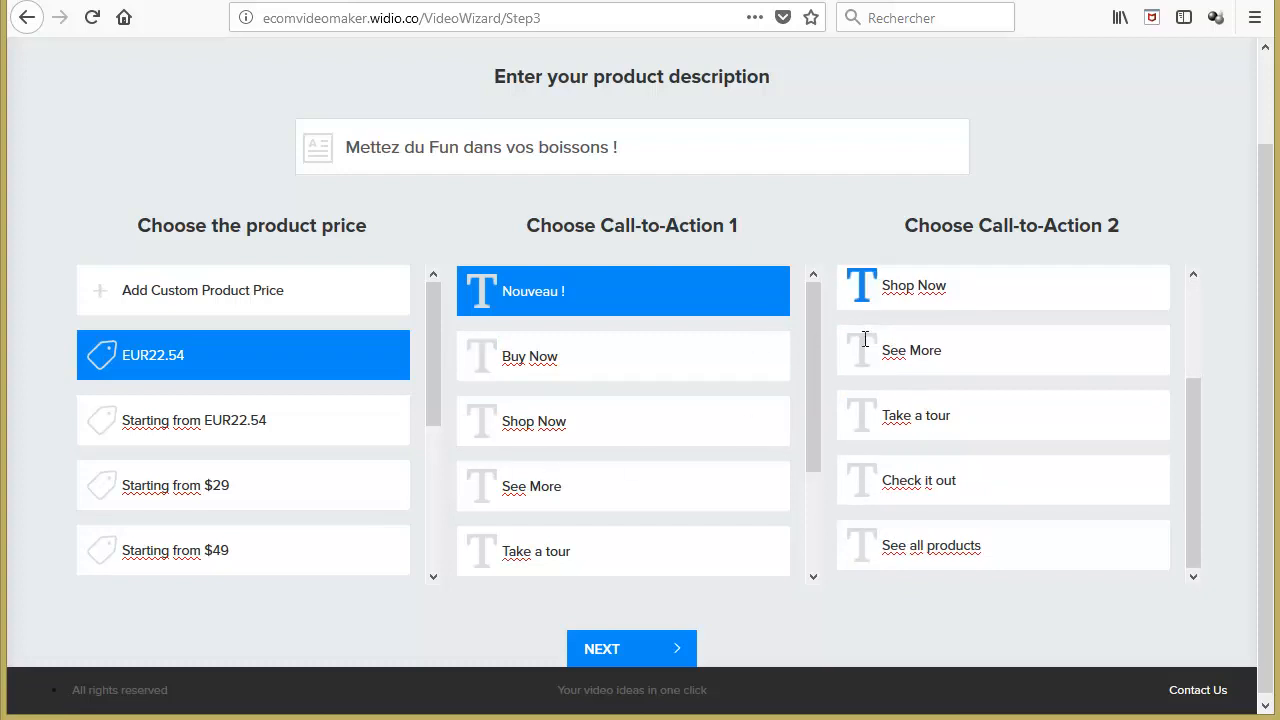
scroll(760, 470, "down", 2)
left_click(686, 651)
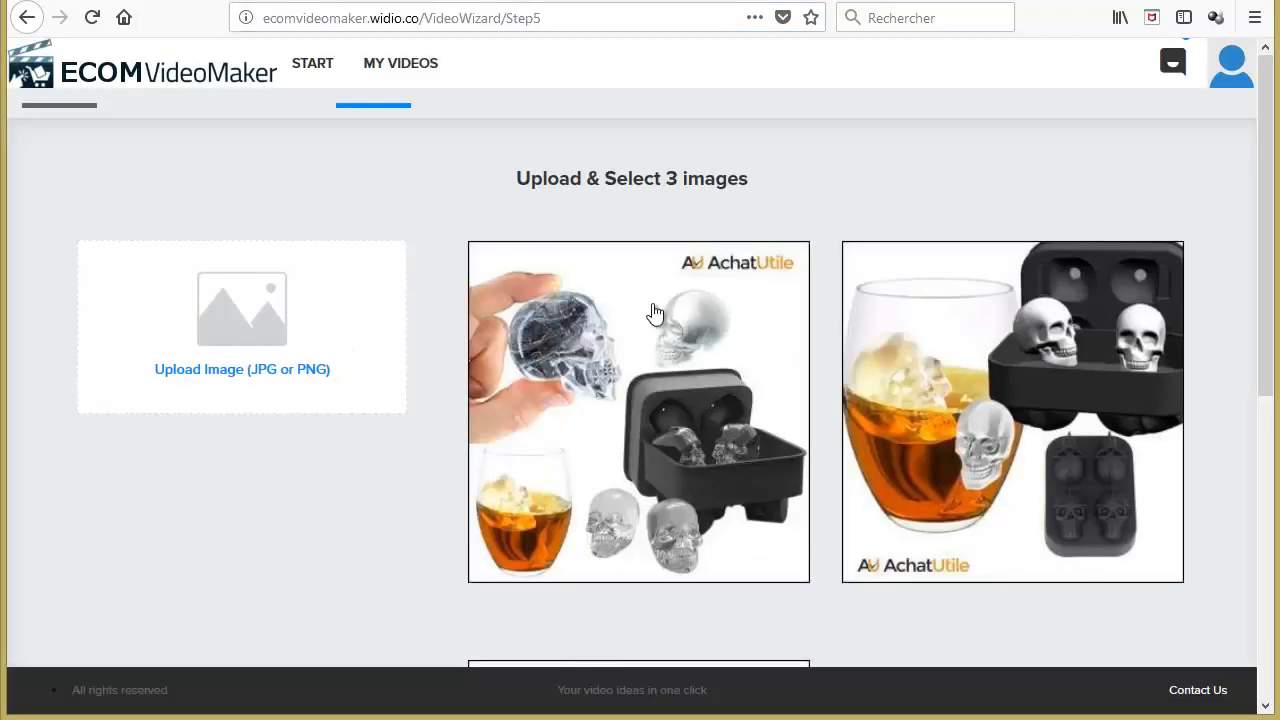
Step: Select the three skull ice cube product images in order as images 1, 2 and 3, and continue to the music selection
mouse_move(720, 486)
scroll(700, 470, "down", 2)
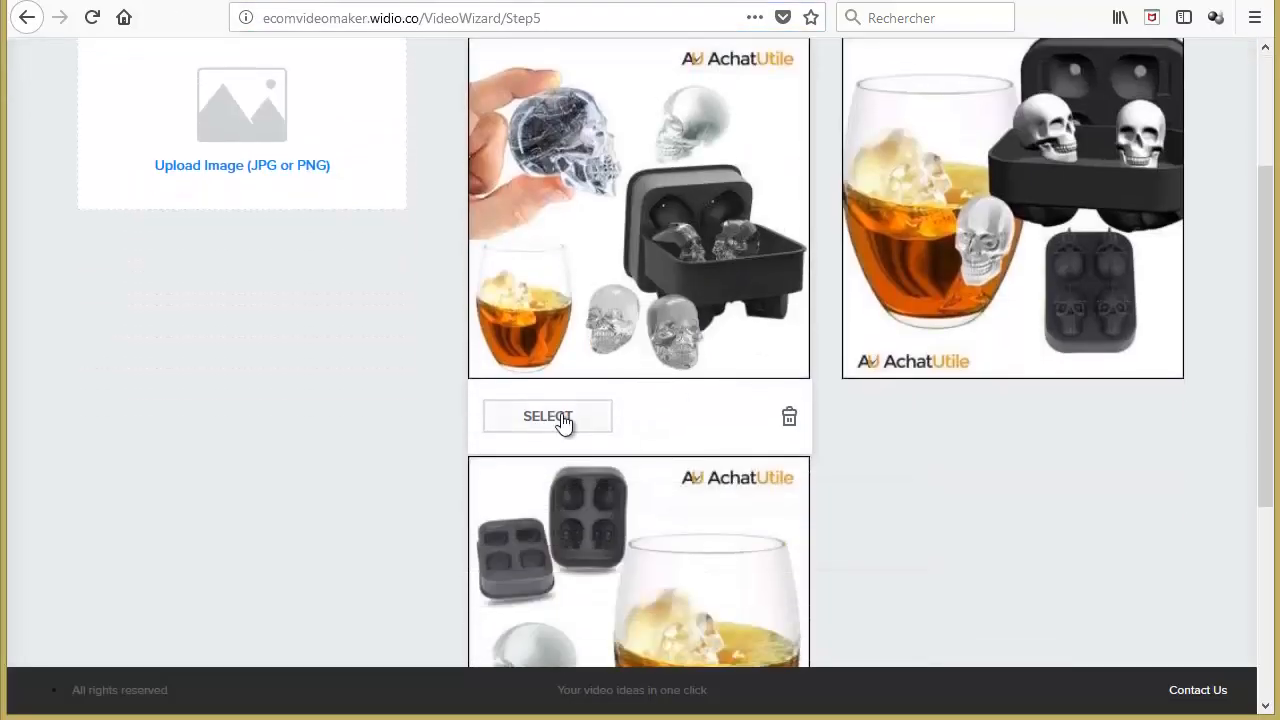
left_click(556, 419)
left_click(934, 417)
scroll(700, 517, "down", 3)
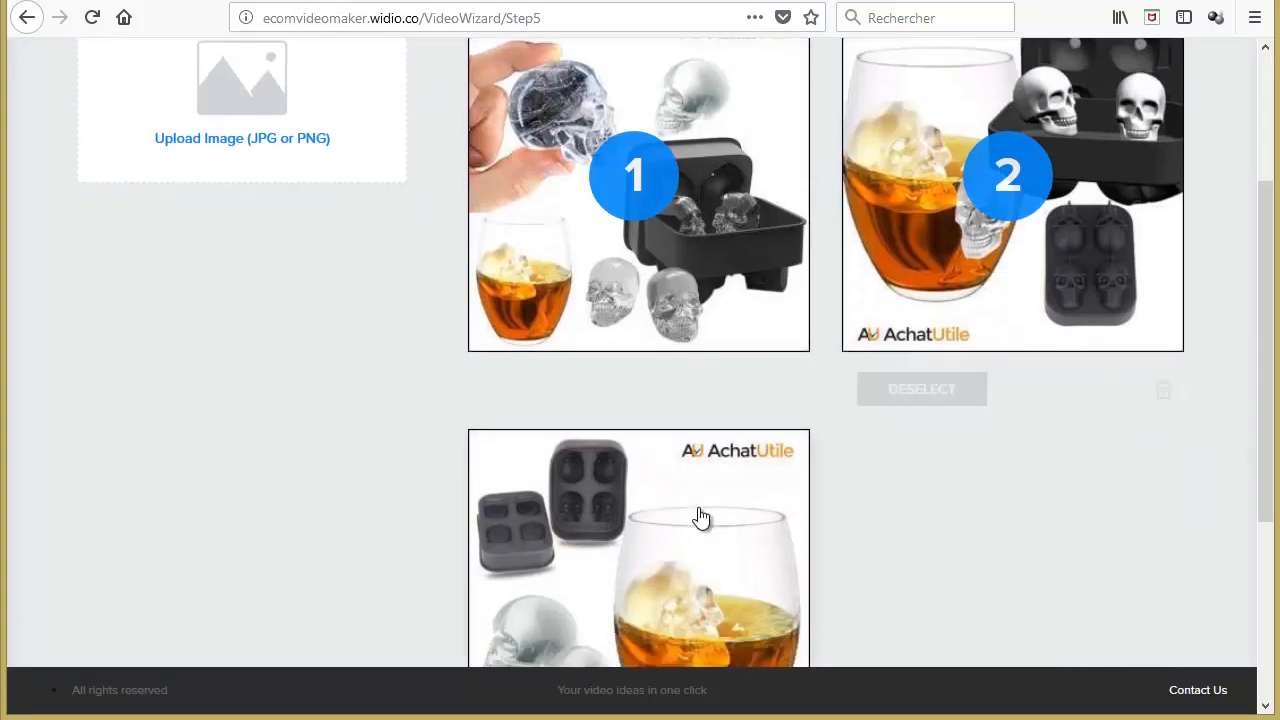
left_click(558, 530)
scroll(380, 371, "up", 3)
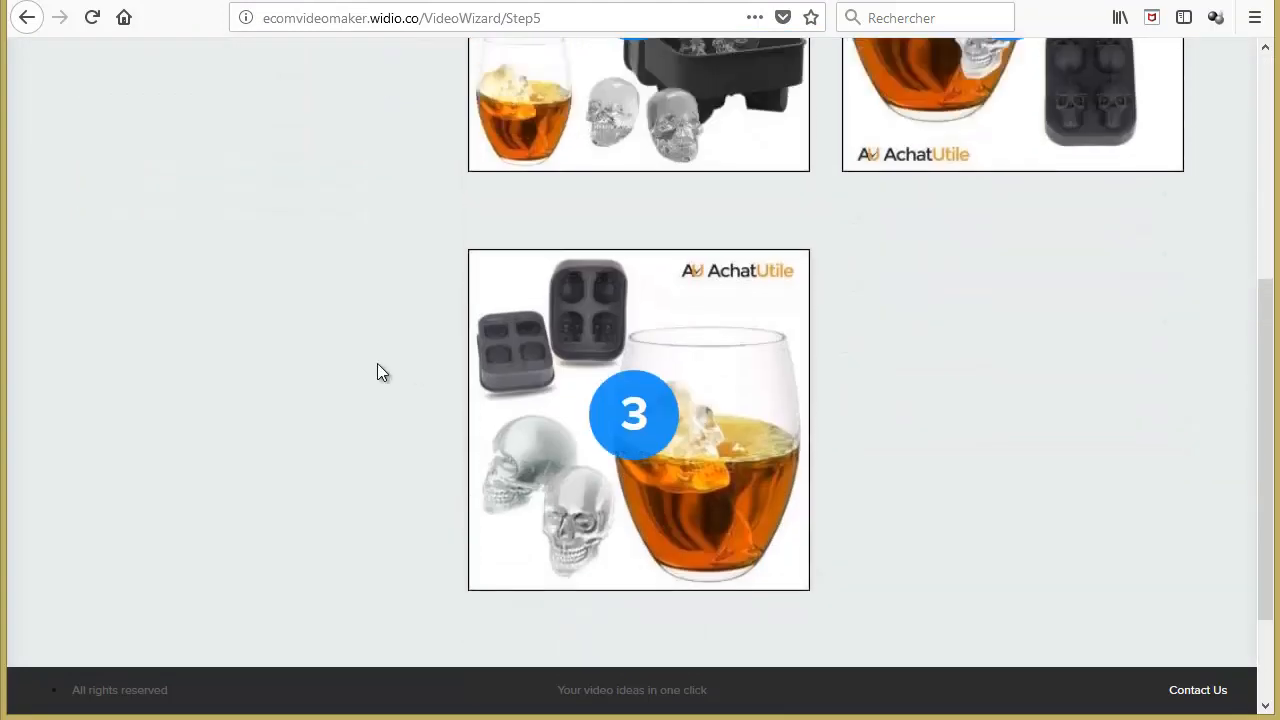
scroll(340, 343, "up", 2)
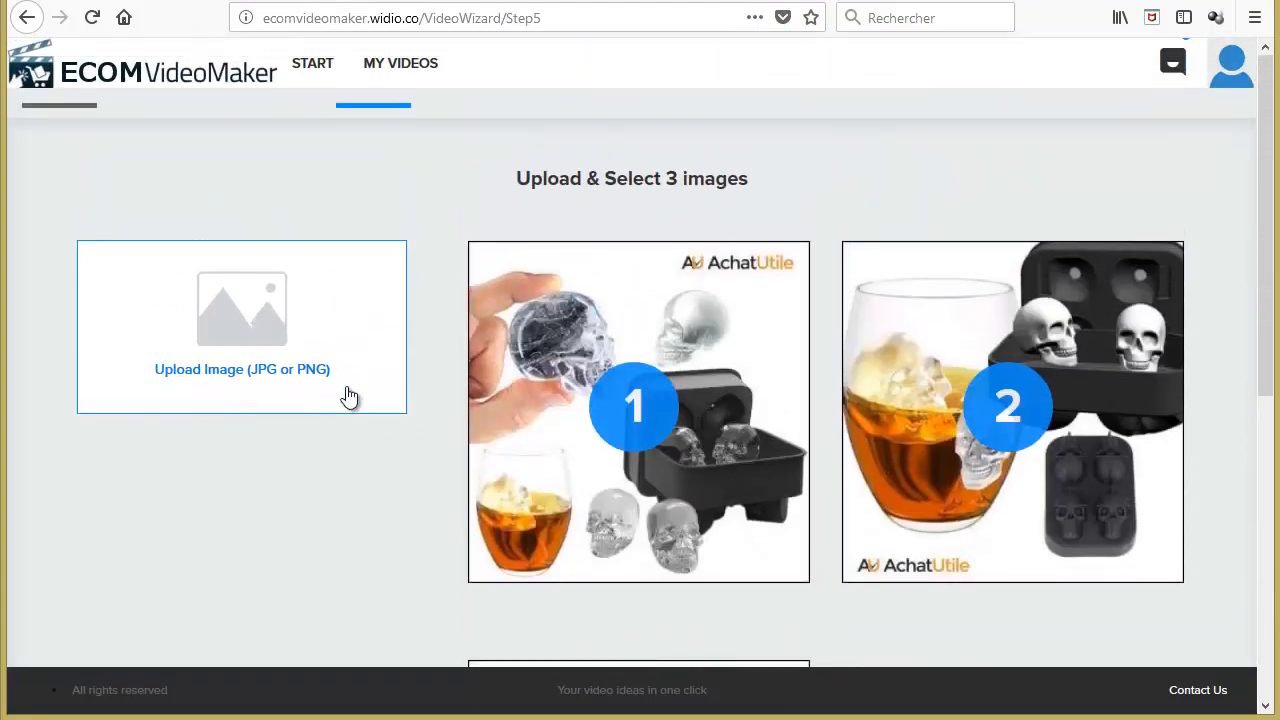
scroll(420, 434, "down", 5)
left_click(645, 605)
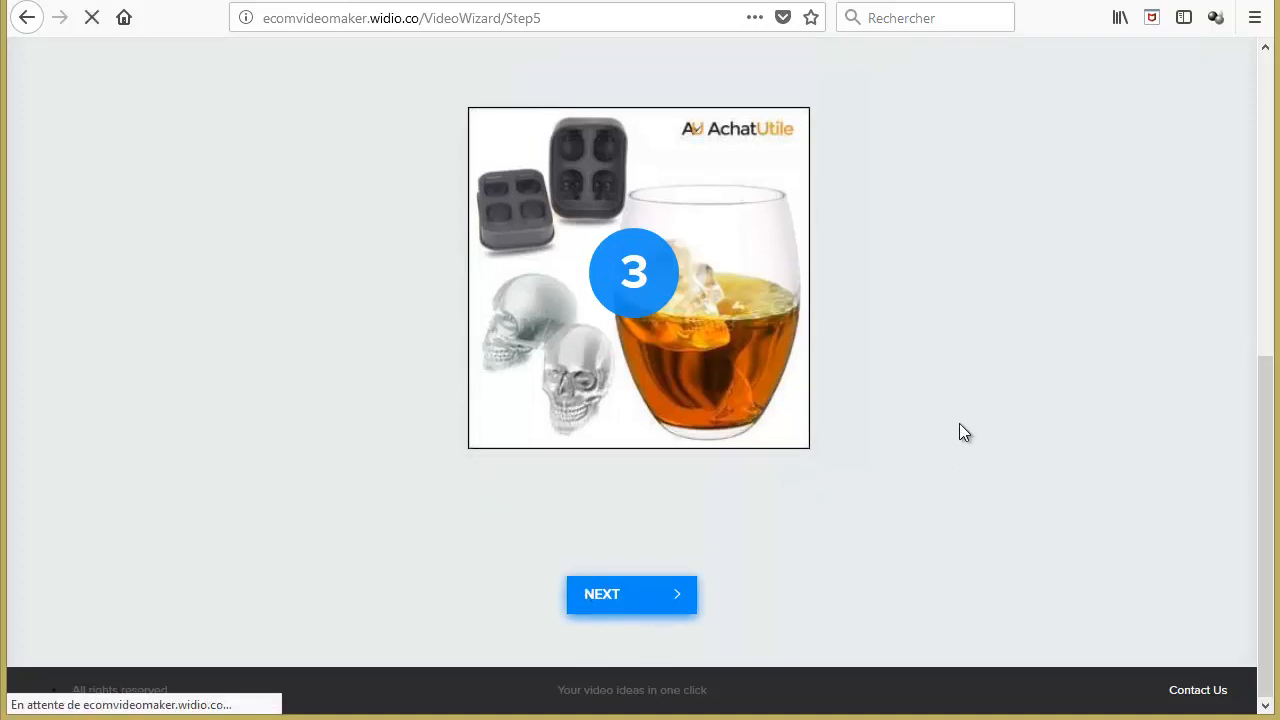
Step: Choose Culture Shock.mp3 as the video's background music
scroll(649, 215, "down", 3)
scroll(607, 215, "up", 2)
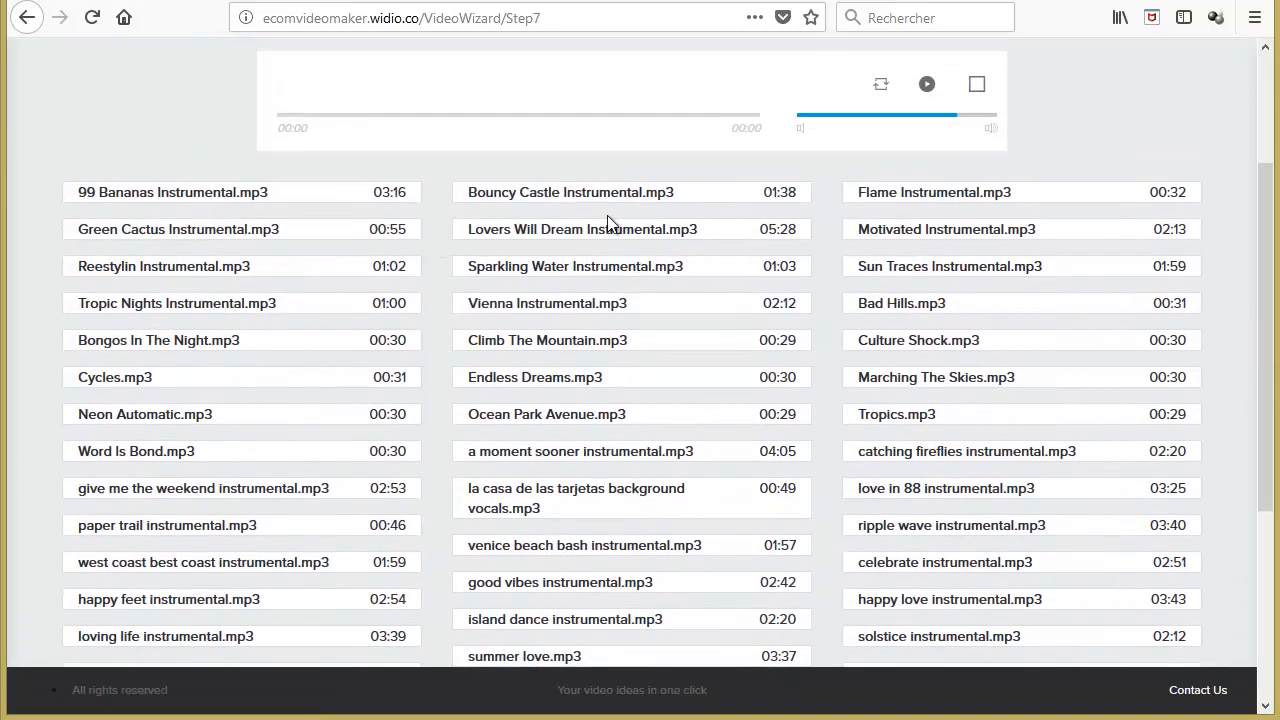
left_click(966, 438)
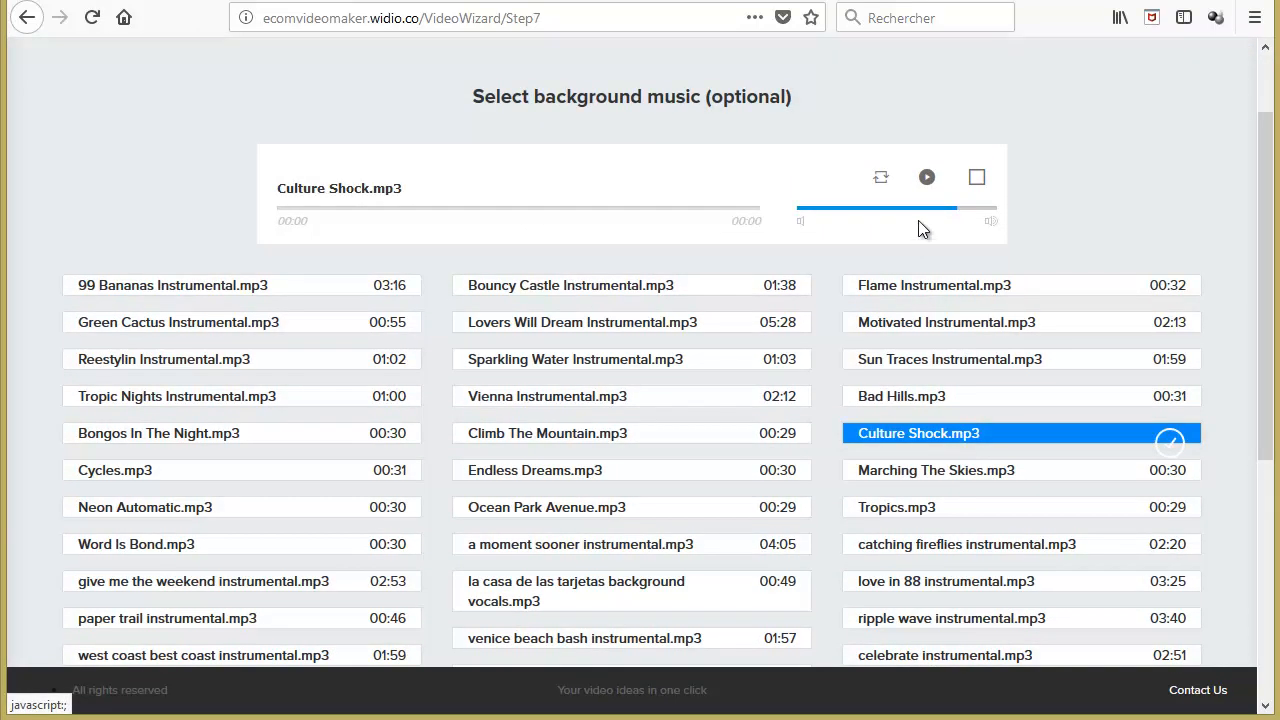
scroll(1137, 257, "down", 5)
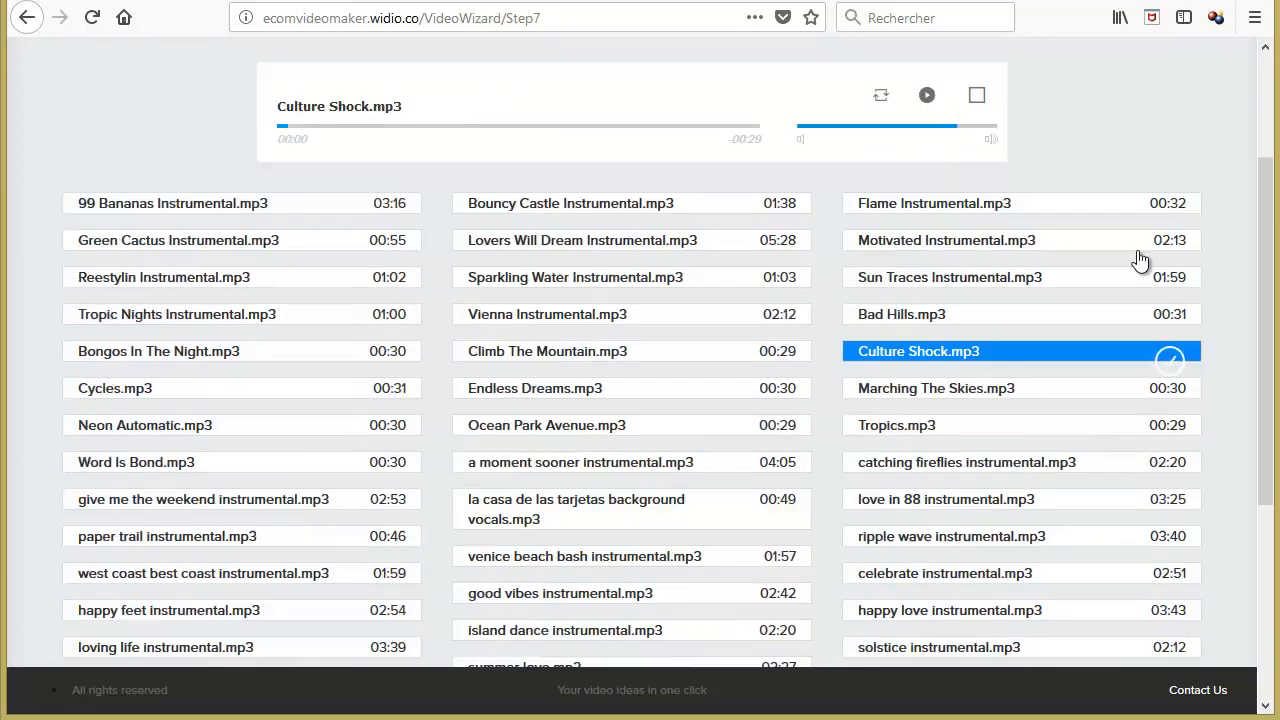
Step: Continue to the video customization and upload logogalcons3d.png as the logo
left_click(647, 598)
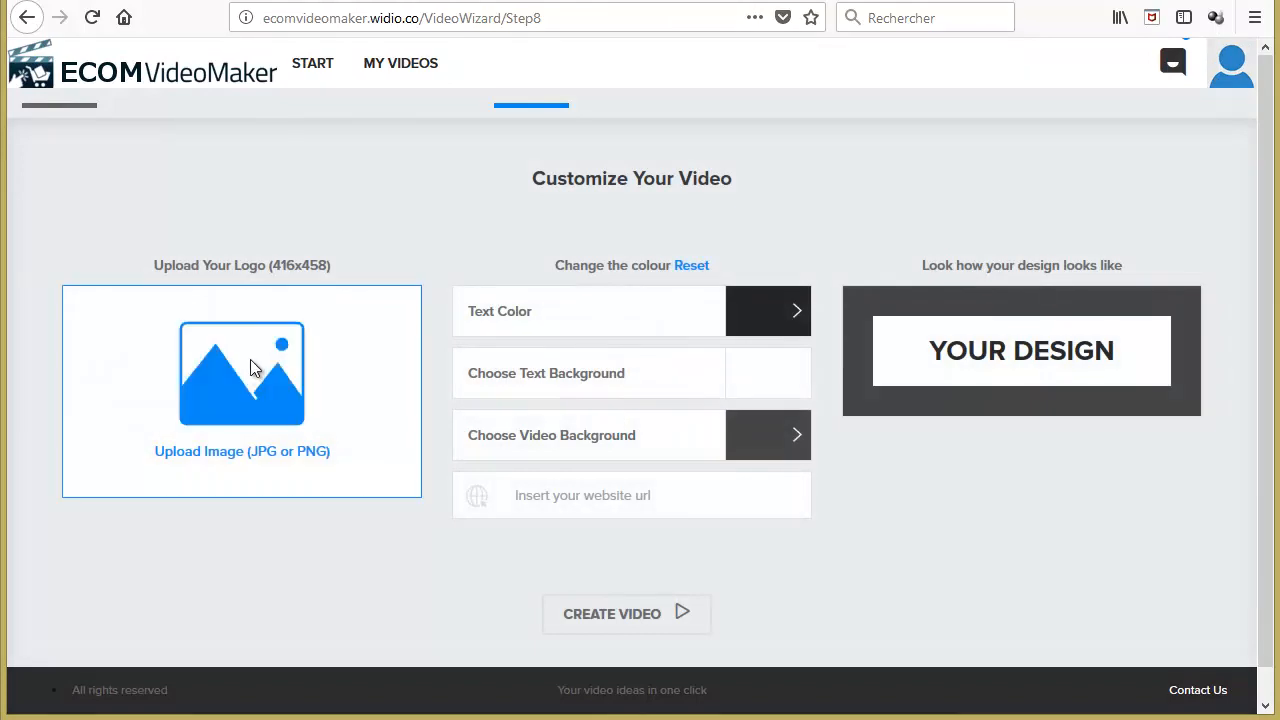
left_click(251, 366)
left_click(588, 150)
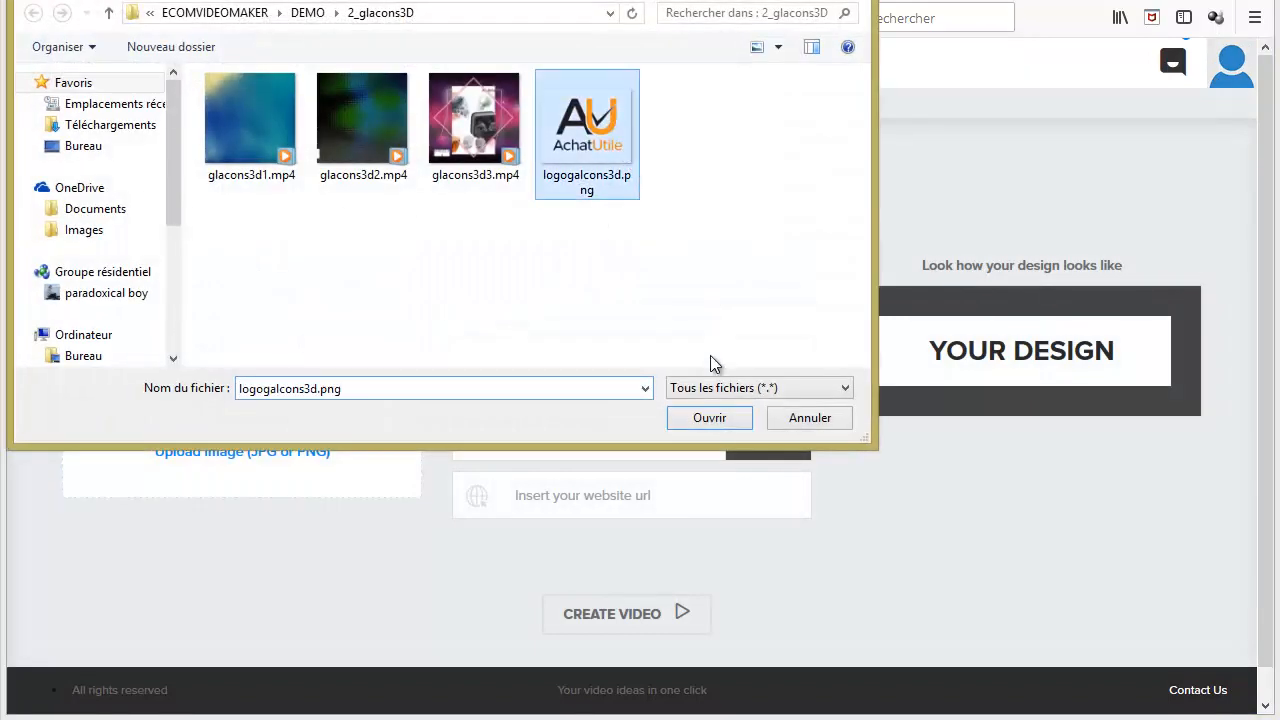
left_click(725, 419)
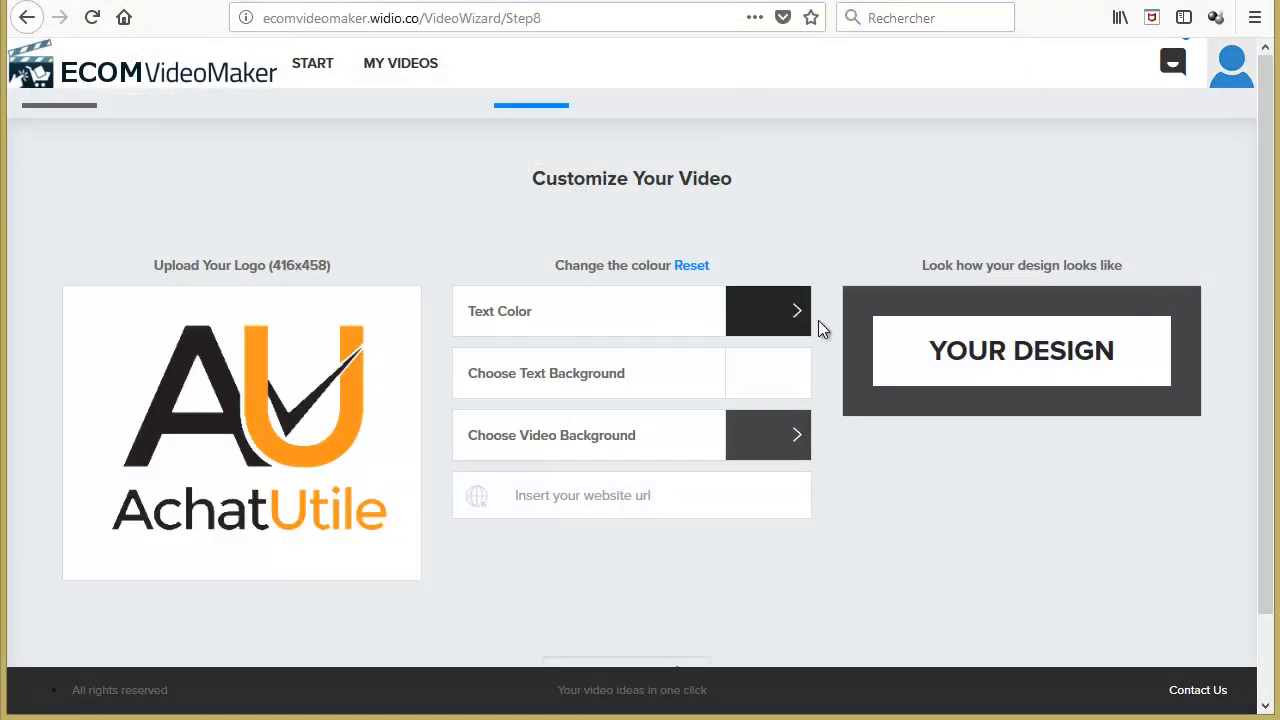
Step: Set the video background colour to the orange-yellow of the logo, leaving the text colour as it is
left_click(762, 313)
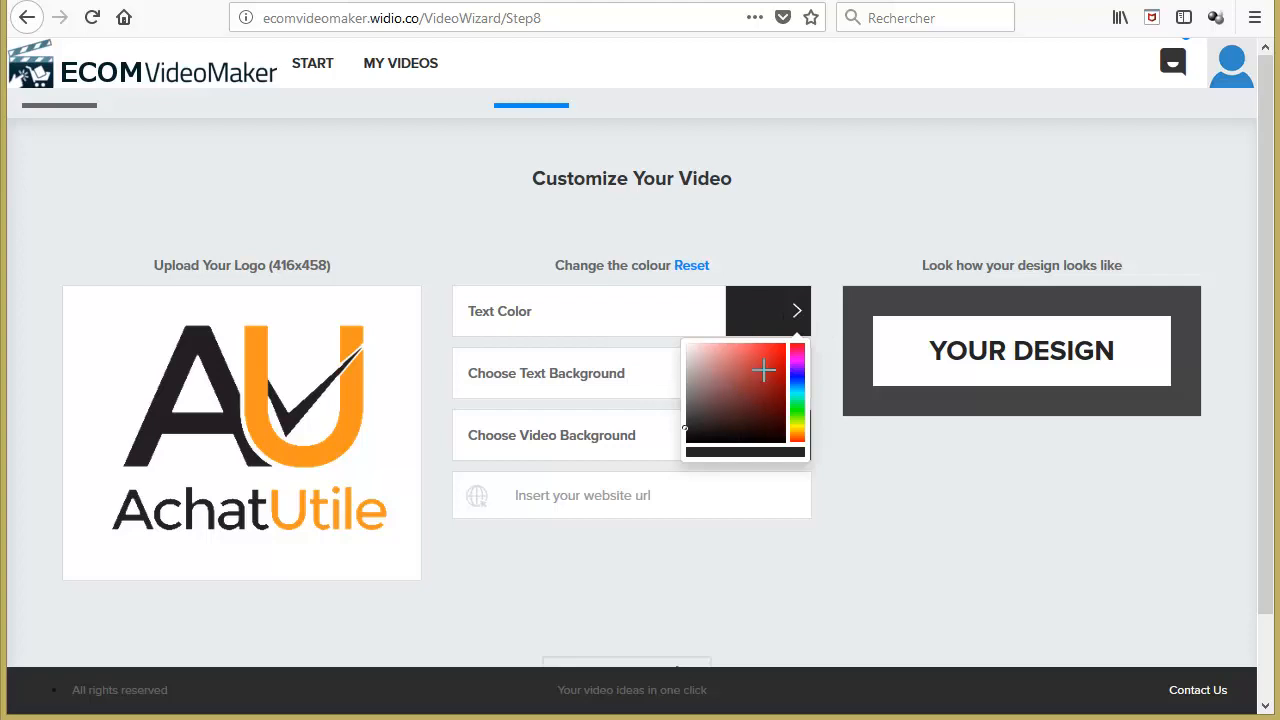
left_click(768, 435)
left_click_drag(726, 537, 783, 468)
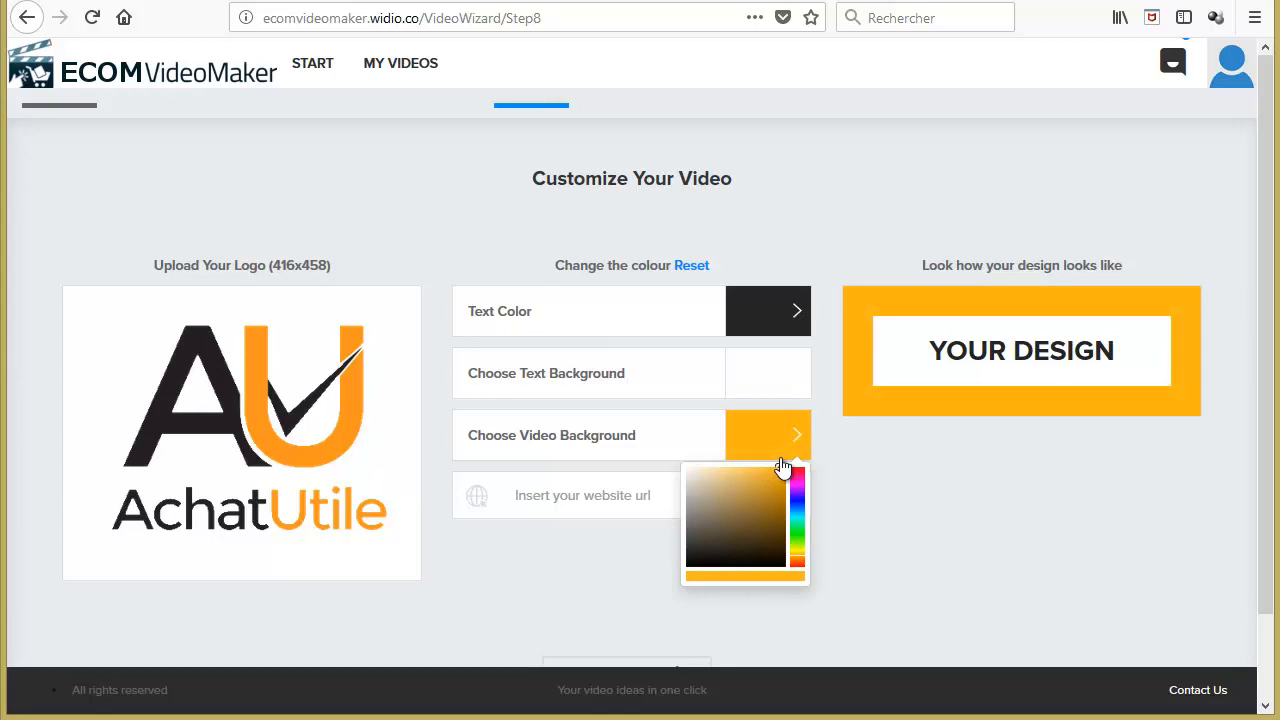
left_click(950, 463)
scroll(860, 520, "down", 2)
left_click(631, 407)
type("w")
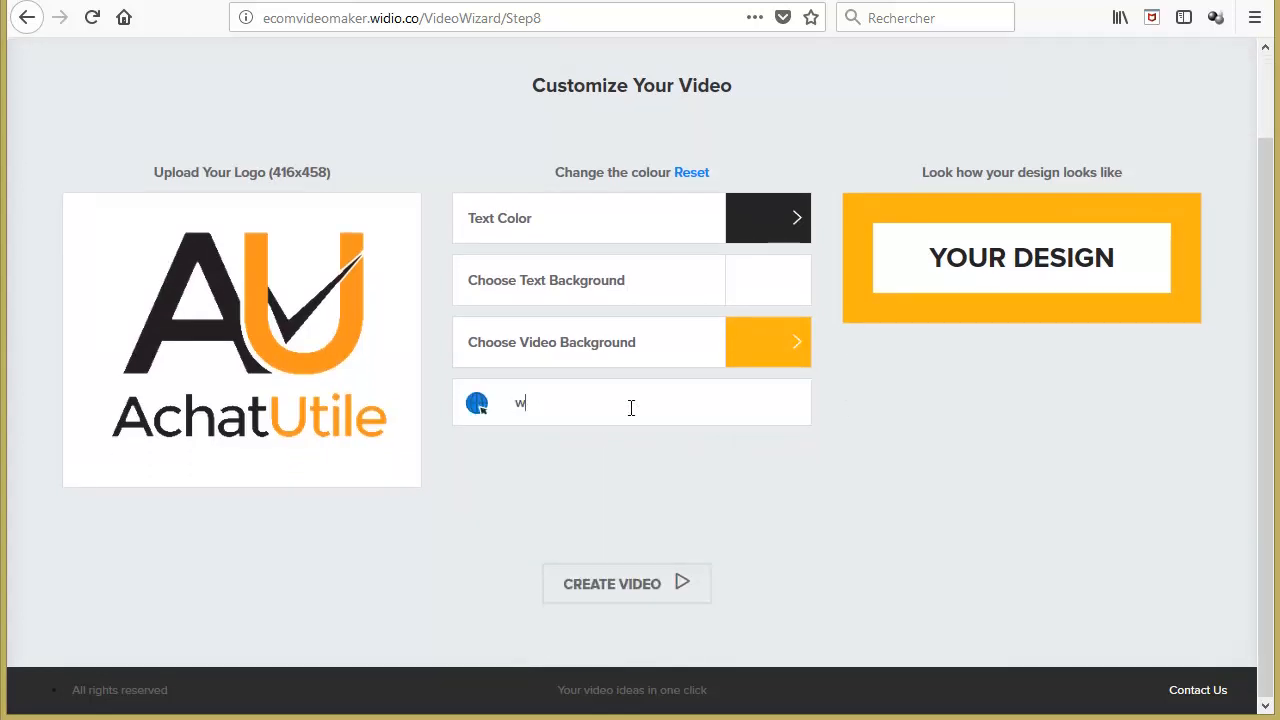
type("ww.")
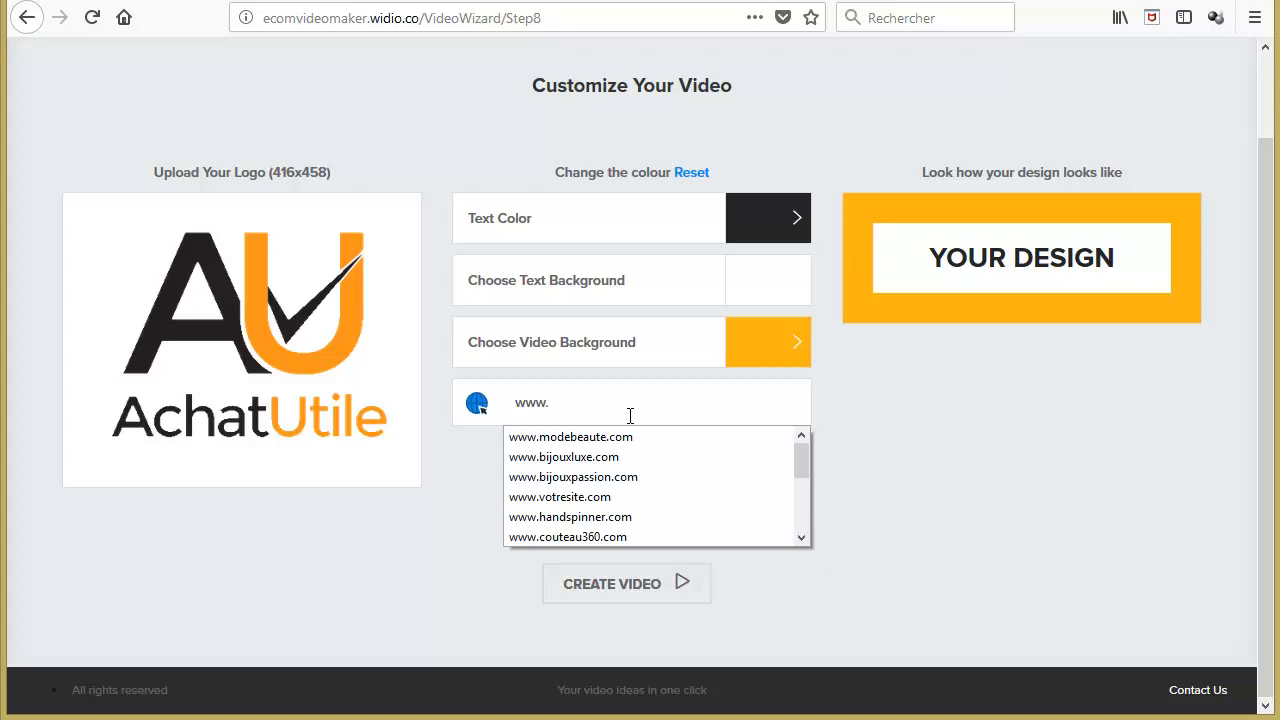
left_click(585, 497)
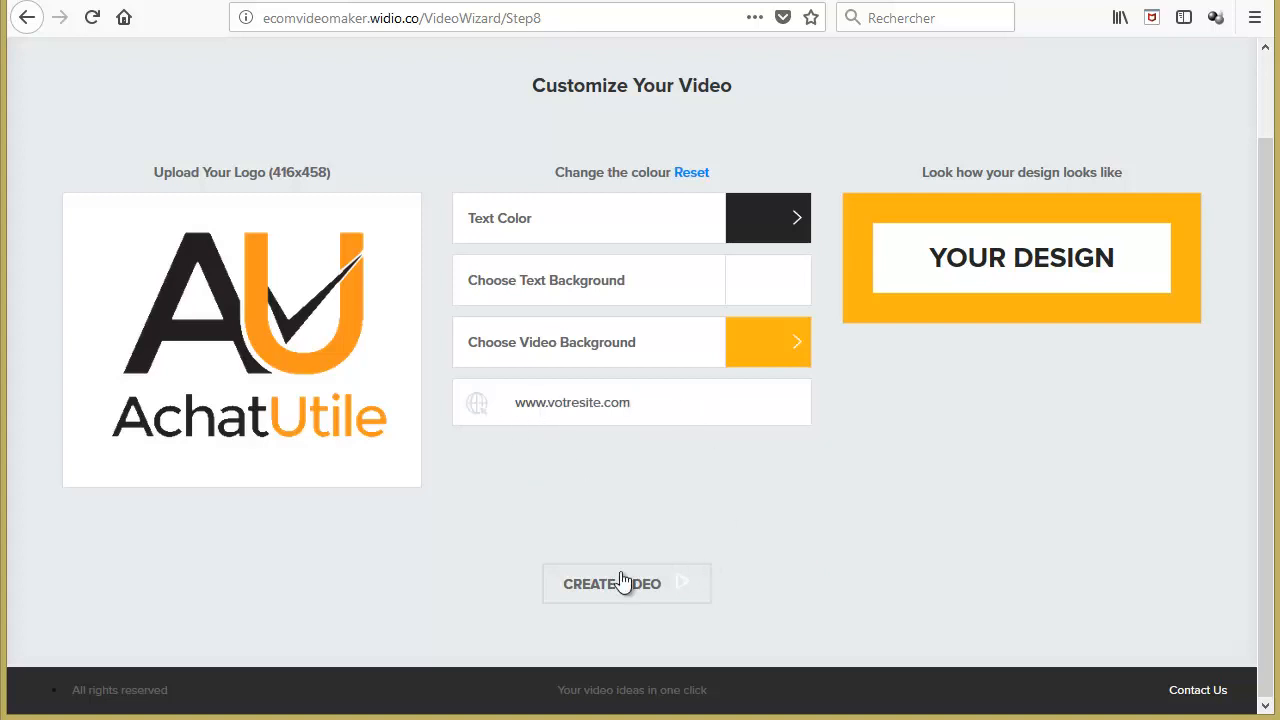
Step: Name the video "glaçons 3D" and start its creation
left_click(704, 580)
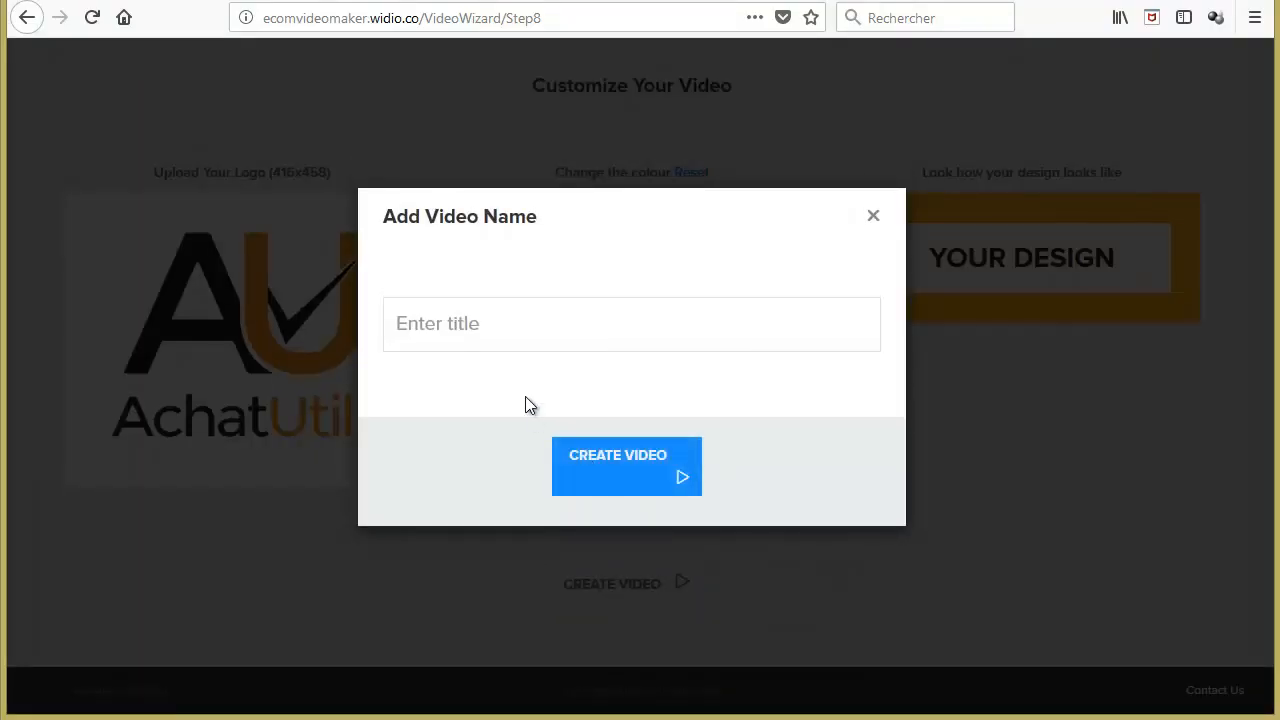
left_click(514, 326)
type("glaçon")
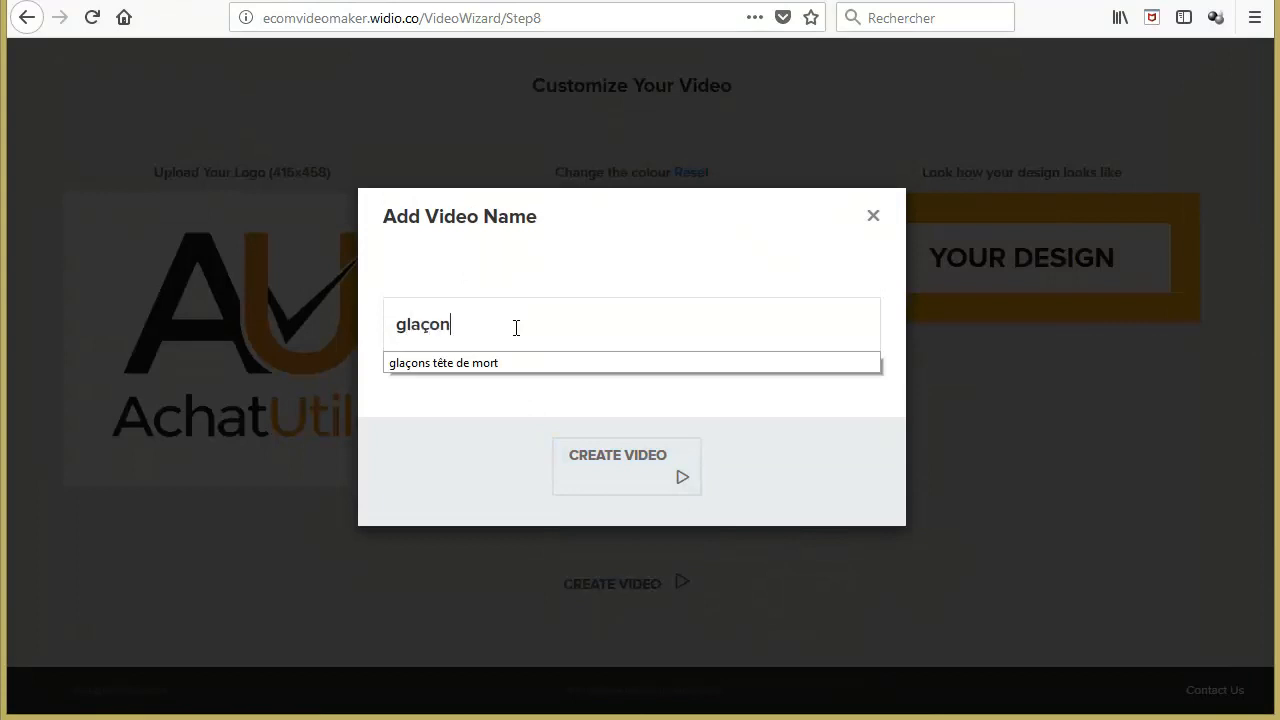
type("s 3")
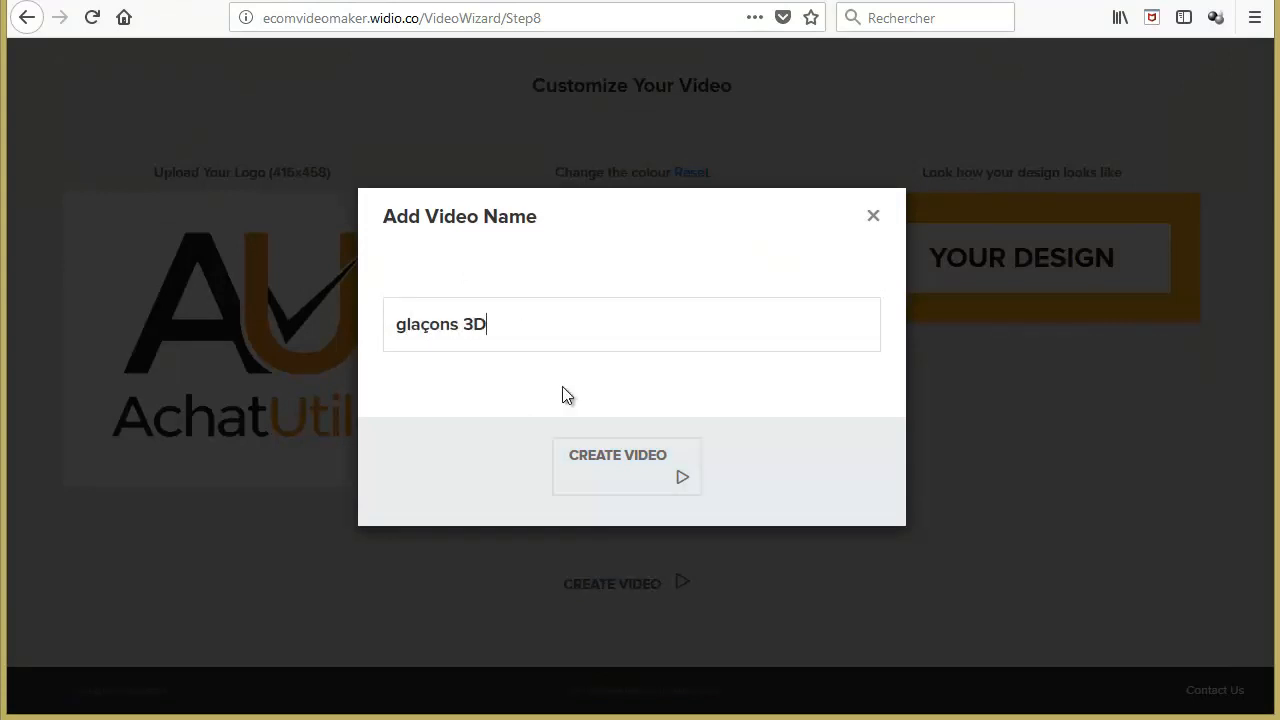
type("D")
left_click(657, 463)
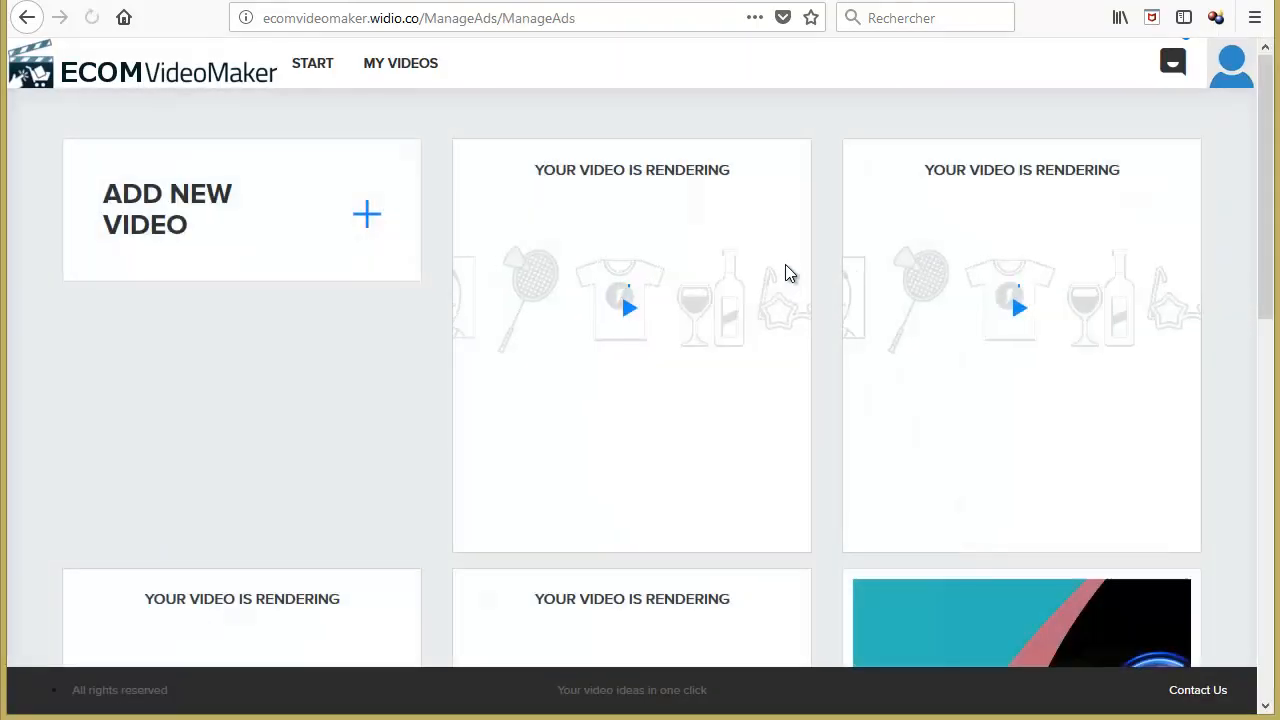
Step: Look through the list of generated videos and play the glaçons 3D video with the pink neon frames
scroll(318, 483, "down", 1)
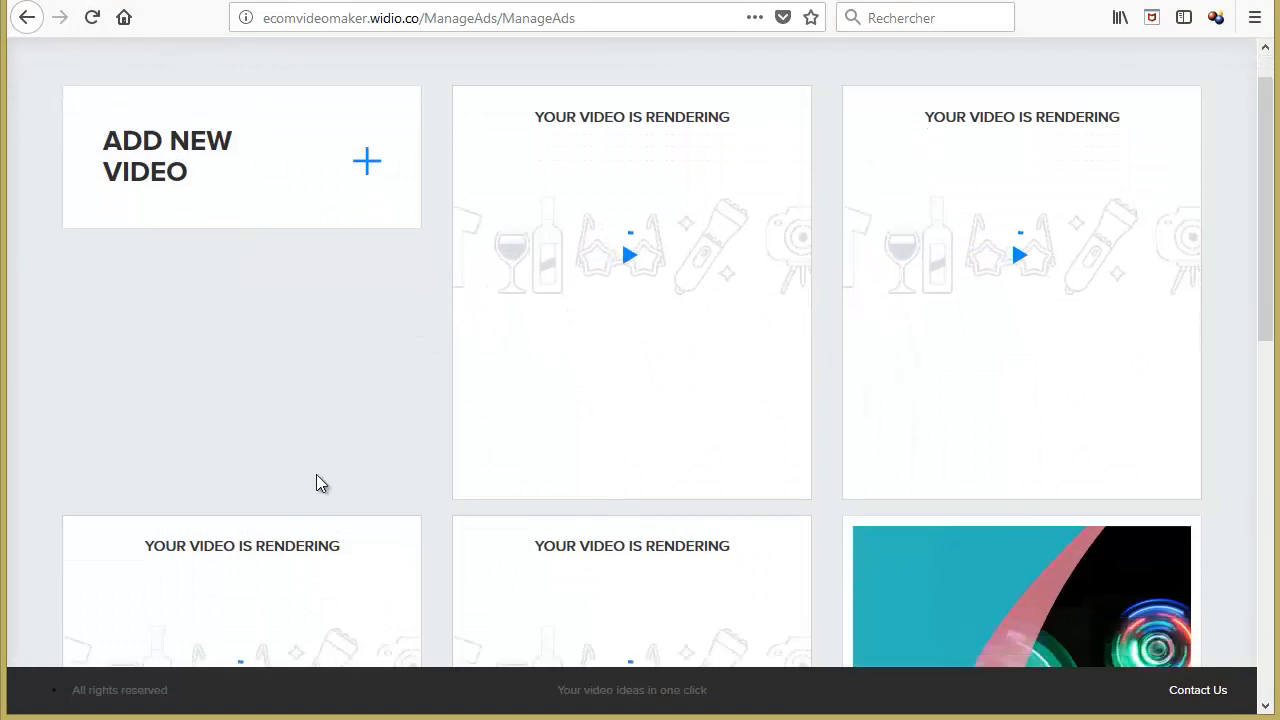
scroll(318, 483, "down", 1)
scroll(400, 470, "up", 2)
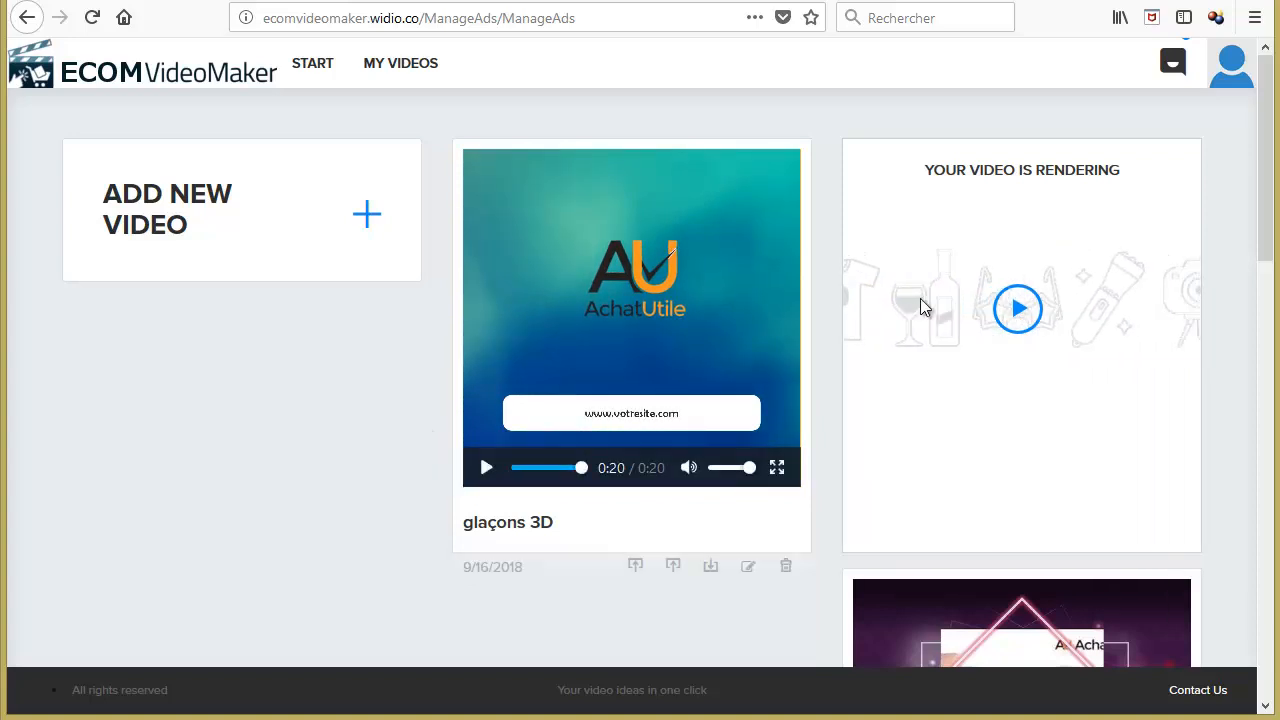
scroll(955, 590, "down", 3)
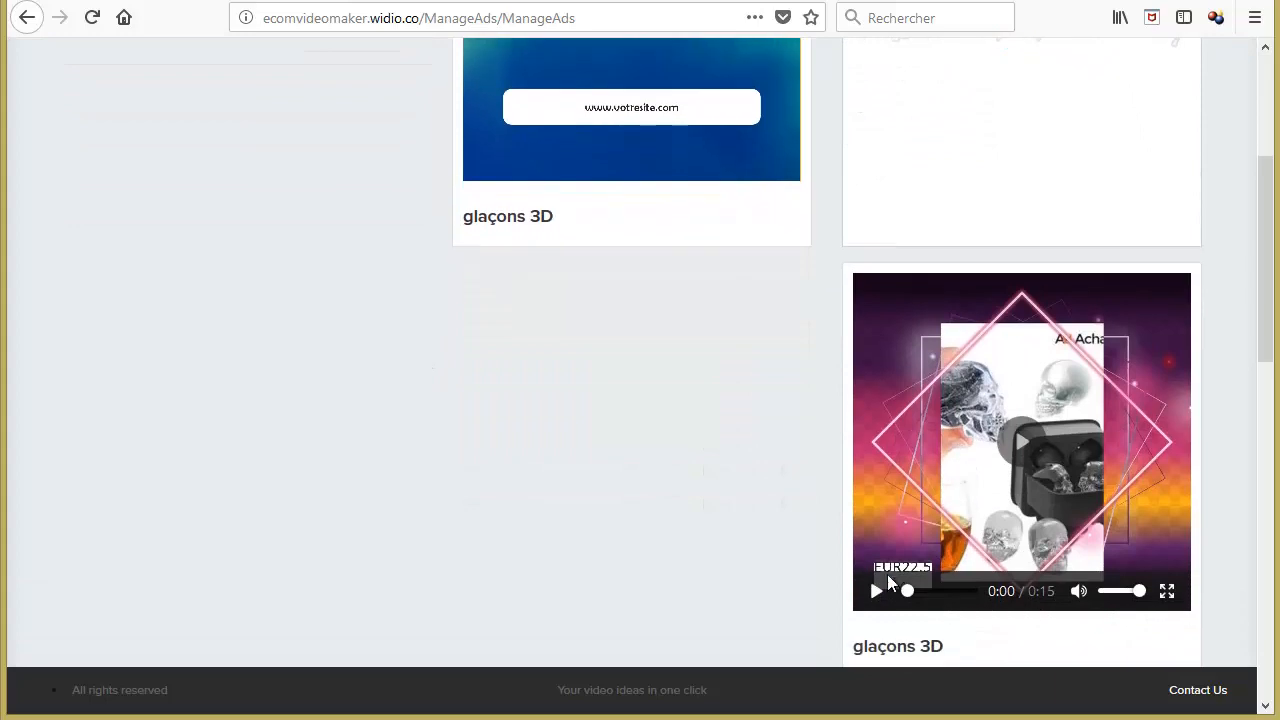
left_click(876, 591)
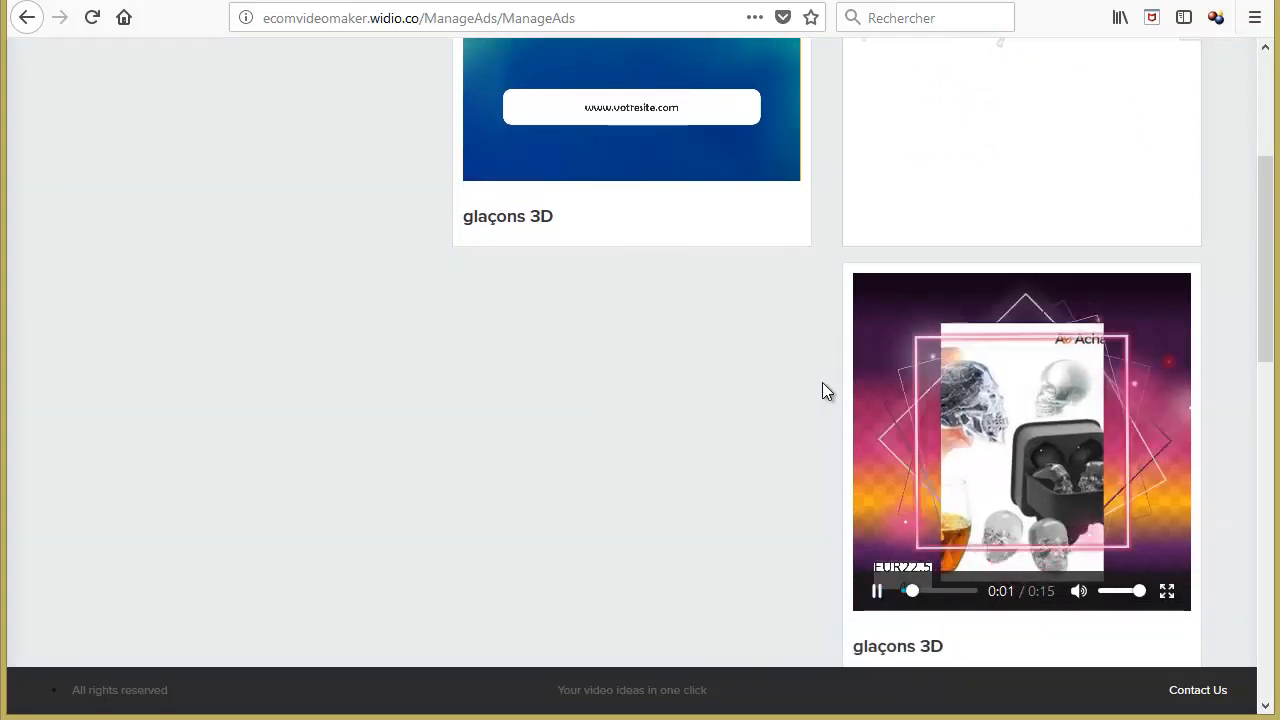
scroll(822, 385, "down", 1)
scroll(808, 357, "up", 1)
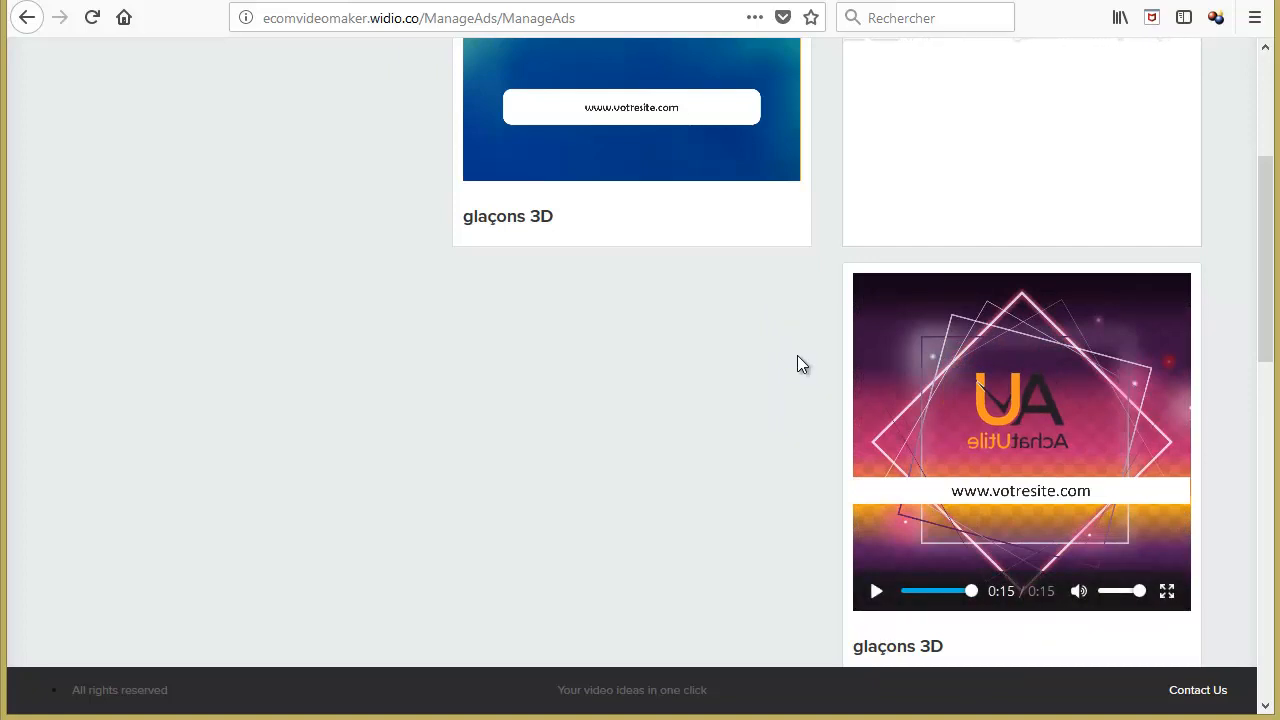
Step: Play the glaçons 3D video with the black and orange background and bring up its available actions
scroll(768, 362, "up", 5)
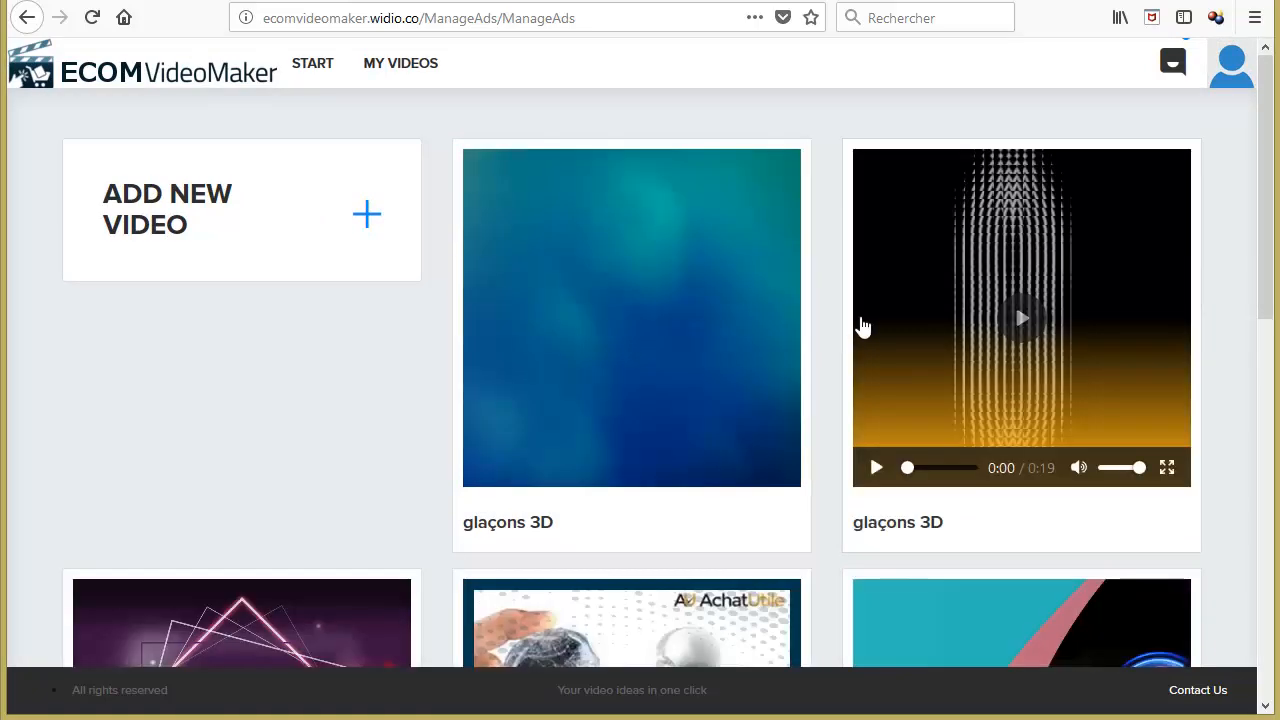
left_click(874, 467)
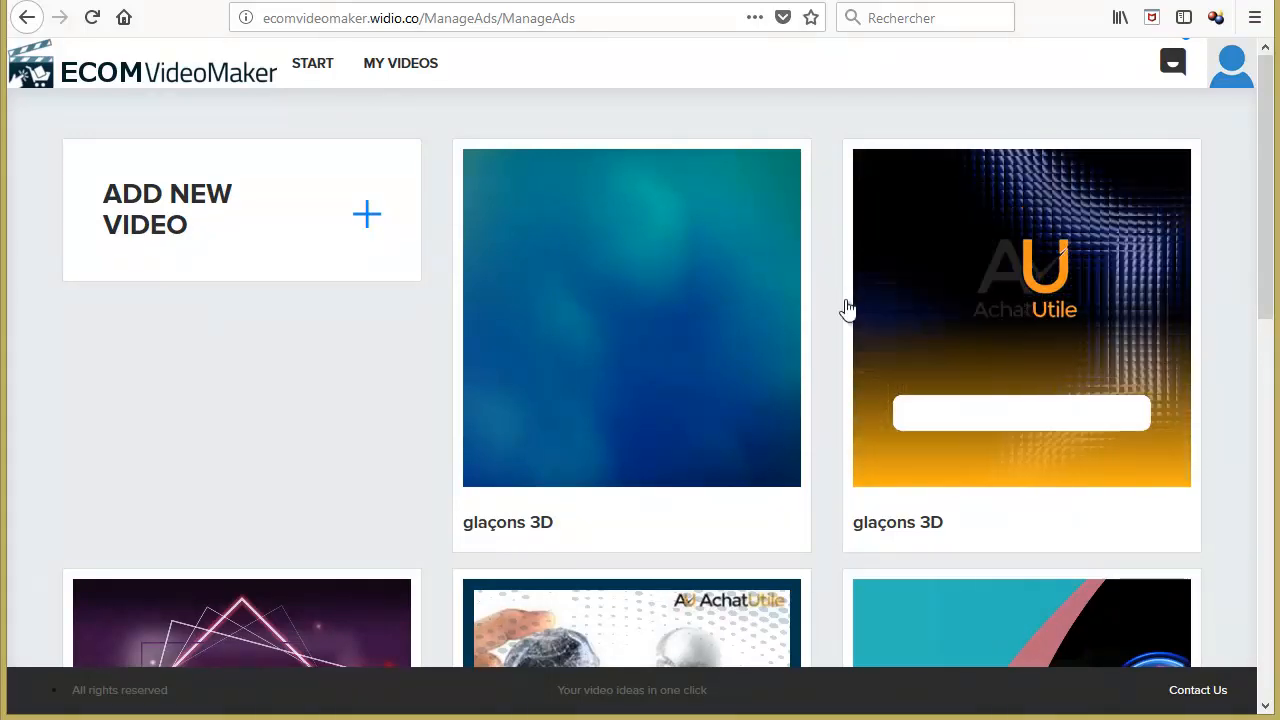
mouse_move(850, 345)
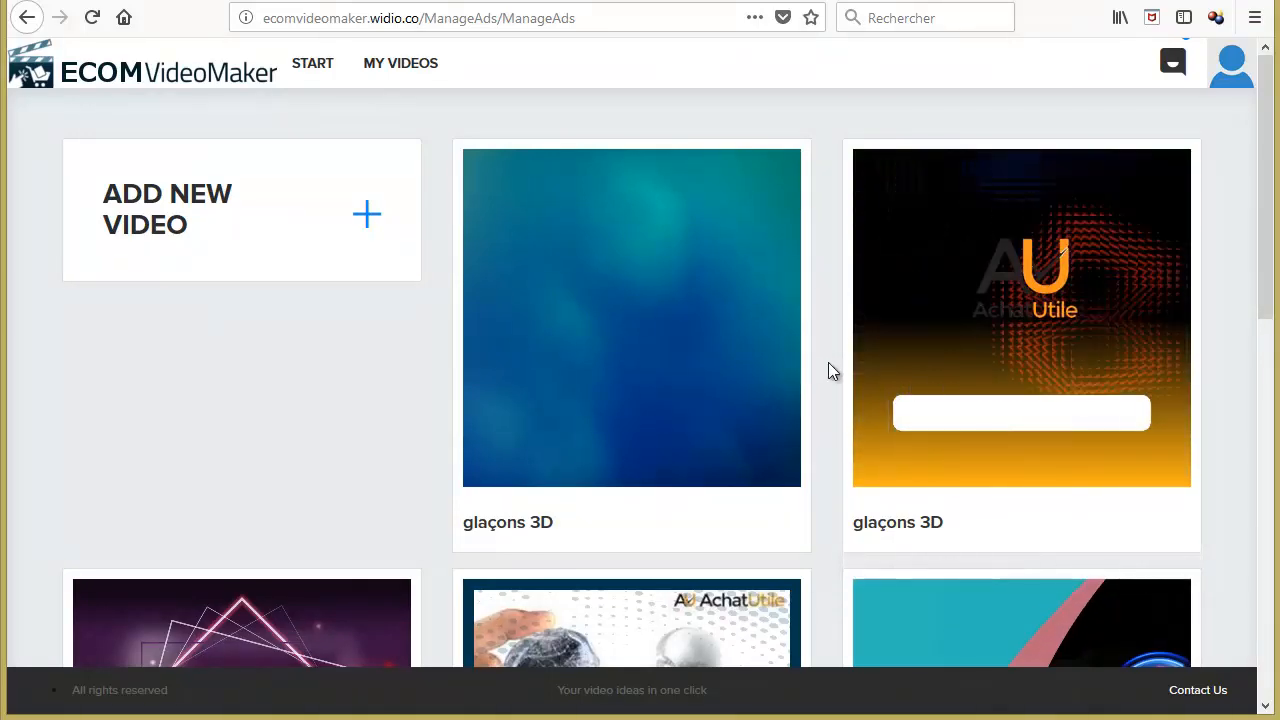
mouse_move(1081, 538)
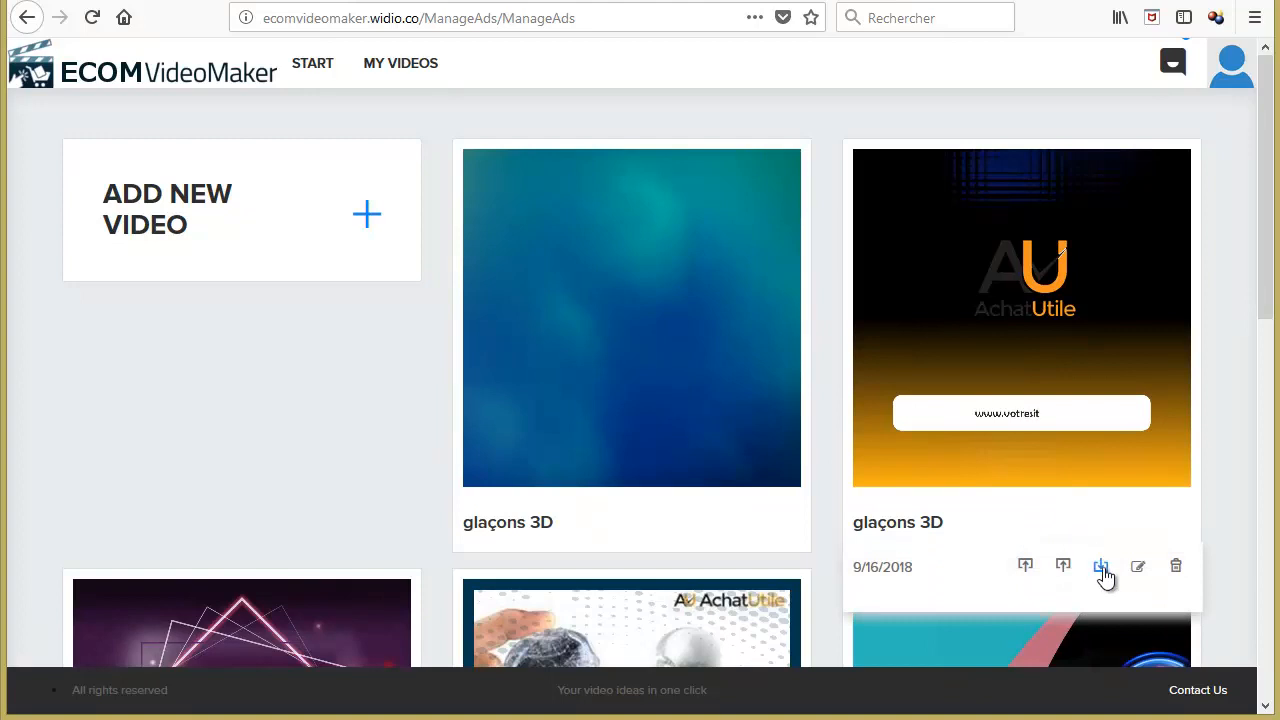